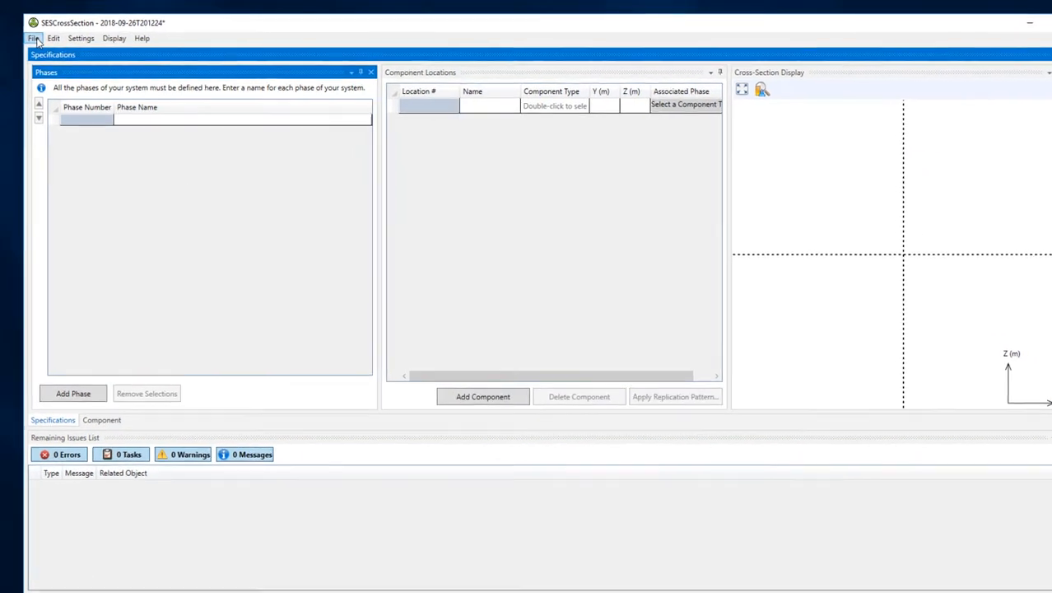
- Set the cross-section file's configuration mode to Right-of-Way
{"action": "left_click", "coordinate": [31, 37]}
{"action": "left_click", "coordinate": [102, 189]}
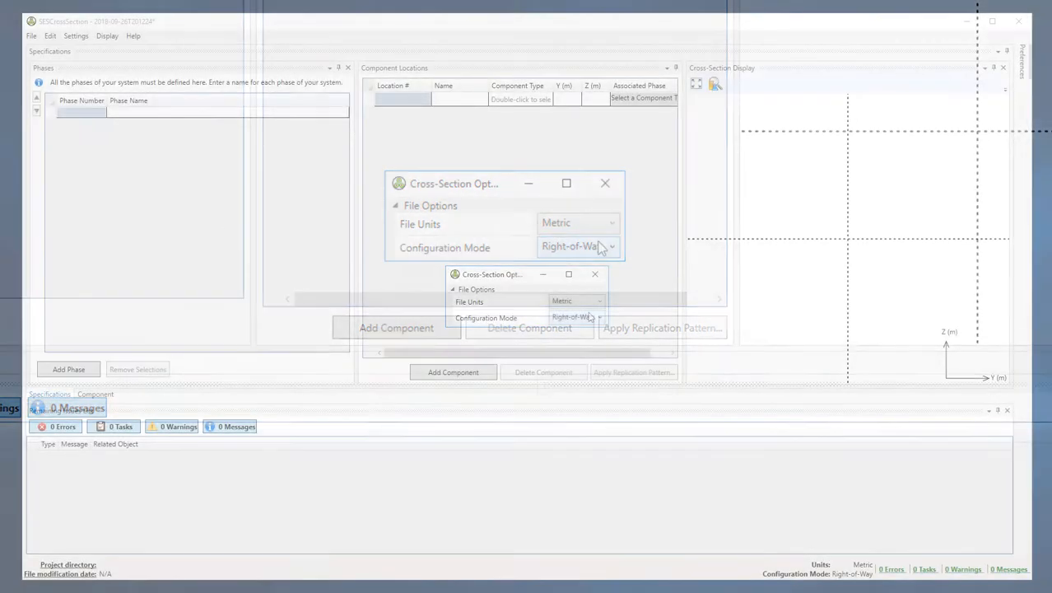
{"action": "left_click", "coordinate": [589, 317]}
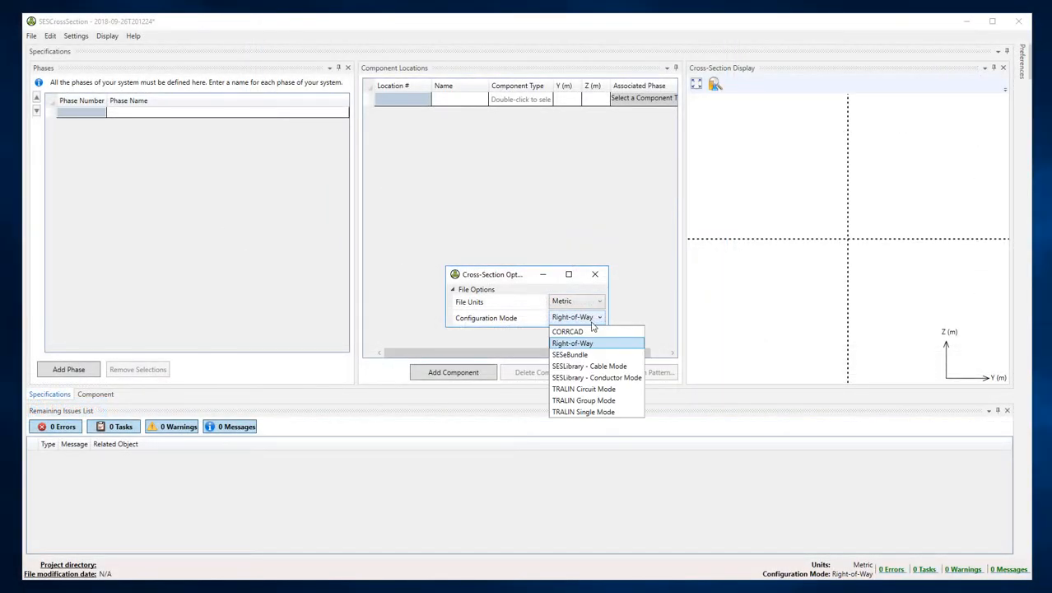
{"action": "left_click", "coordinate": [593, 343]}
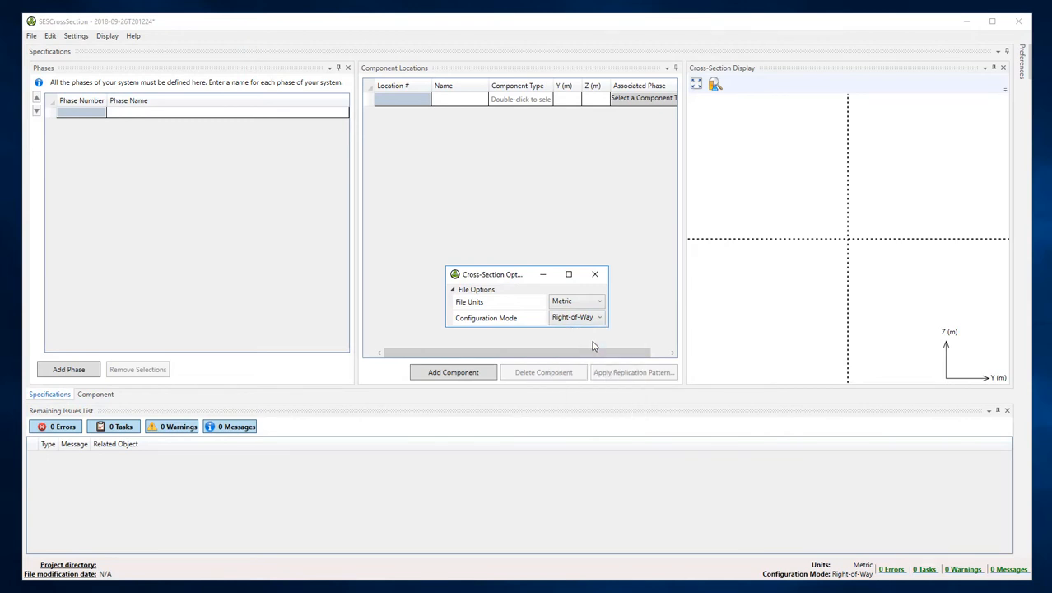
{"action": "left_click", "coordinate": [595, 276]}
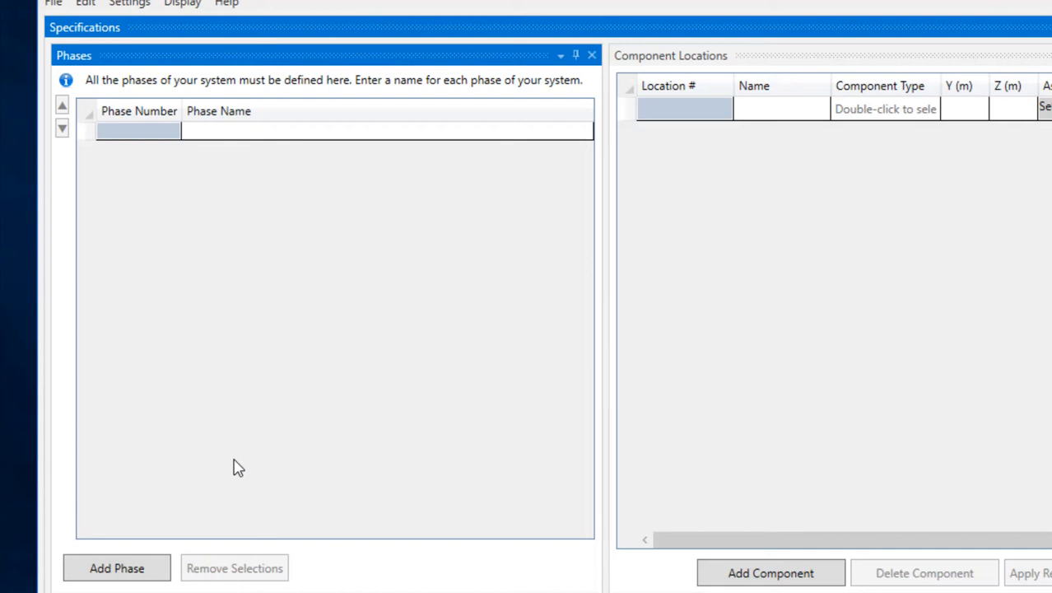
- Add four phases to the system's phase list
{"action": "left_click", "coordinate": [142, 569]}
{"action": "left_click", "coordinate": [143, 571]}
{"action": "left_click", "coordinate": [142, 570]}
{"action": "left_click", "coordinate": [142, 570]}
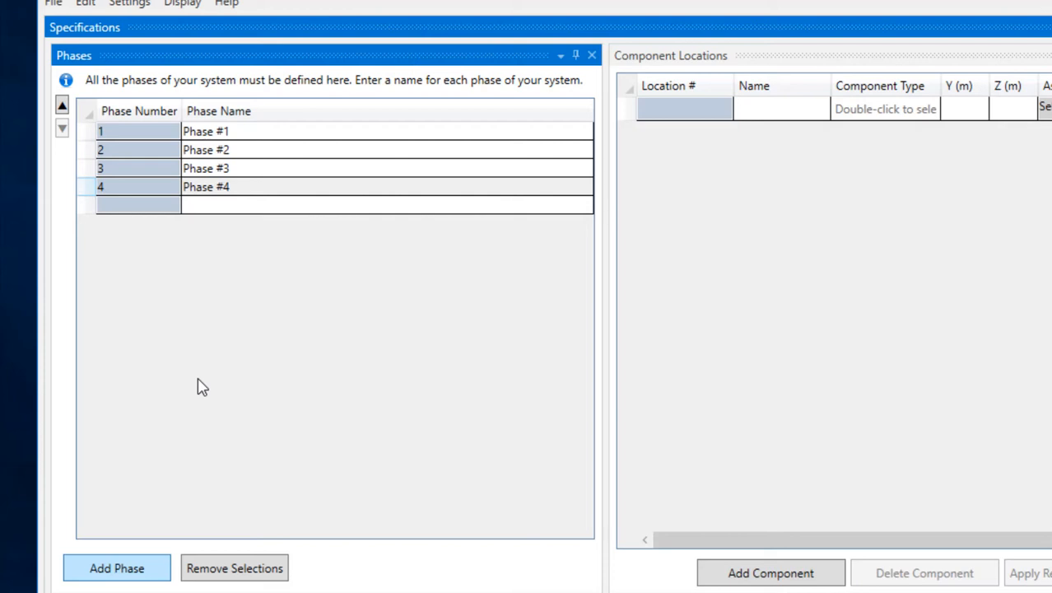
- Name the four phases Neutral, PhaseA, PhaseB and PhaseC, in that order
{"action": "left_click", "coordinate": [233, 139]}
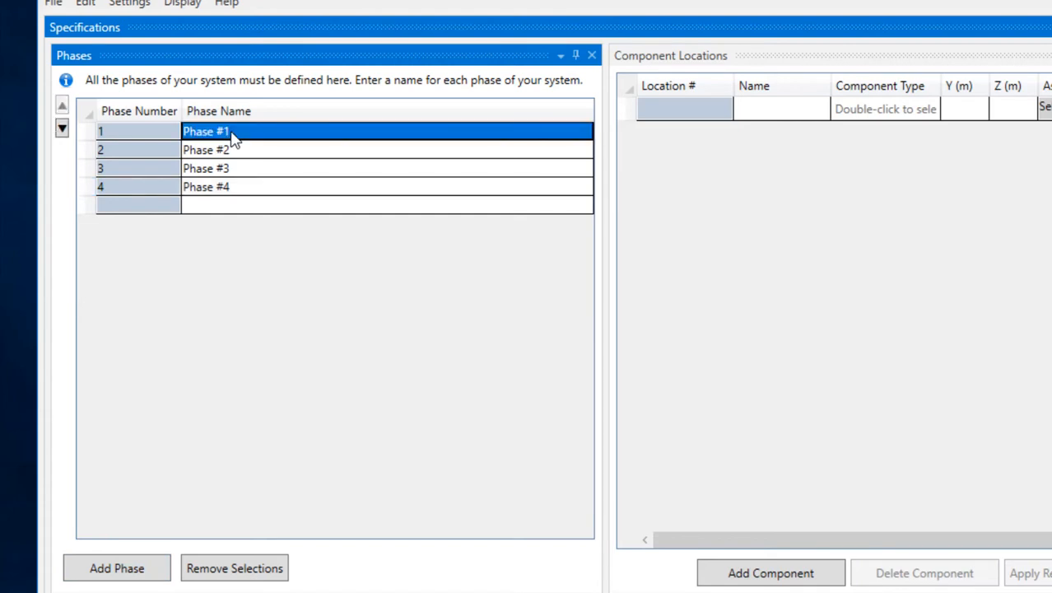
{"action": "type", "text": "Neutral"}
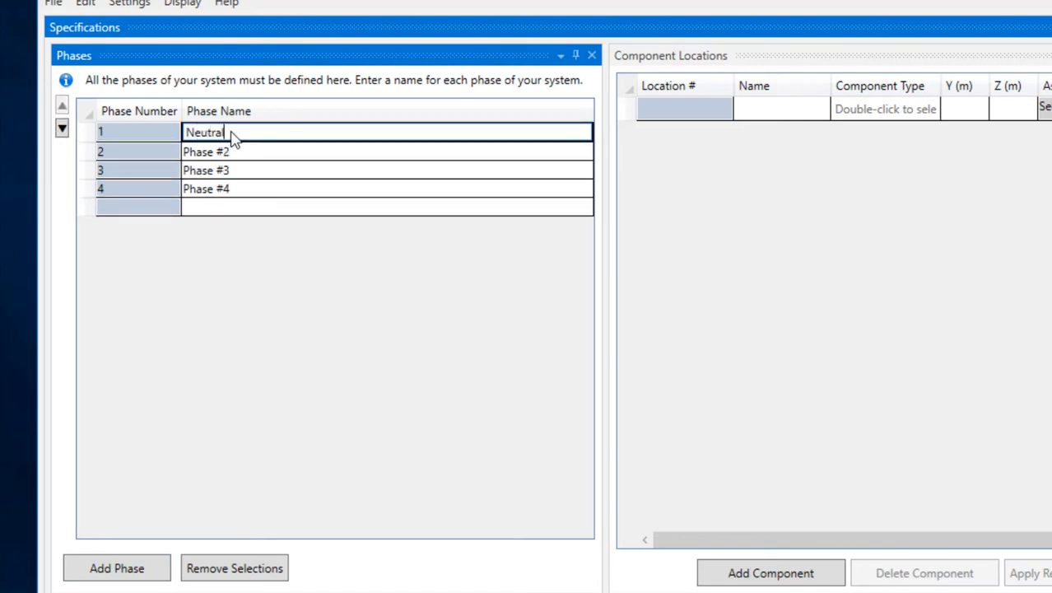
{"action": "key", "text": "Return"}
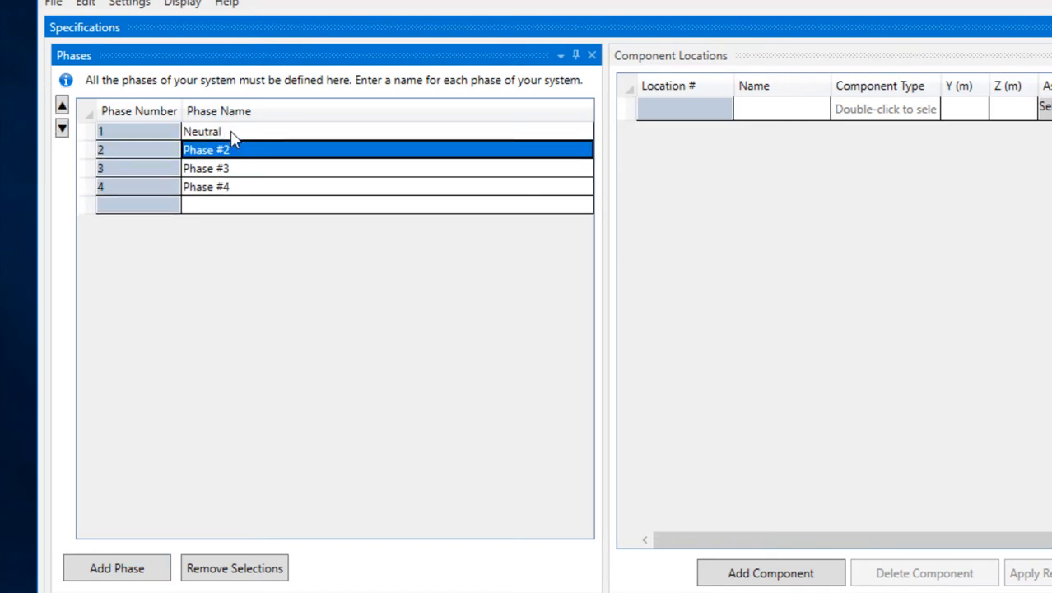
{"action": "type", "text": "PhaseA"}
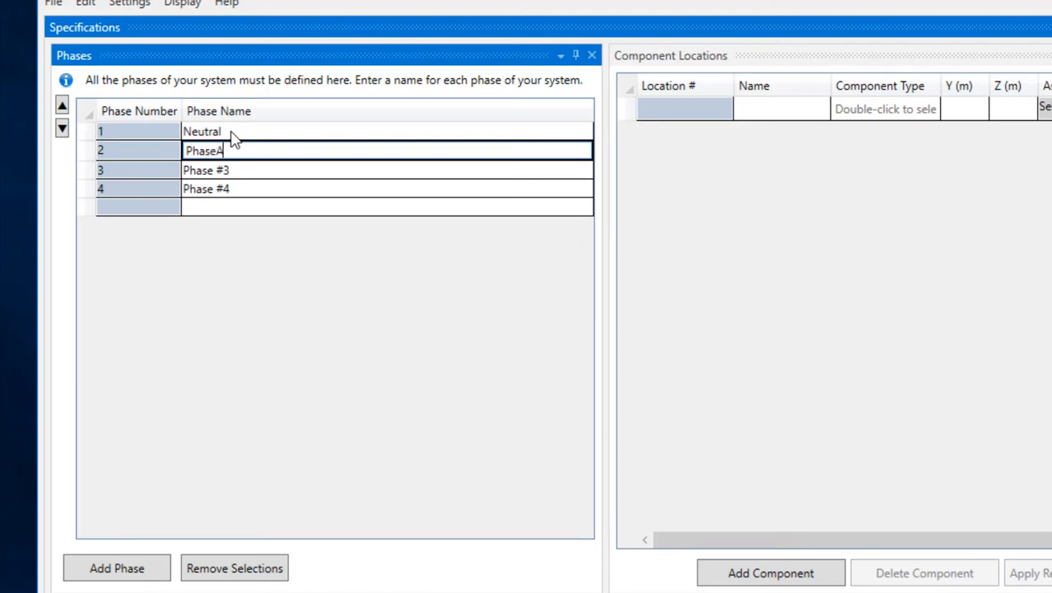
{"action": "key", "text": "Return"}
{"action": "type", "text": "PhaseB"}
{"action": "key", "text": "Return"}
{"action": "type", "text": "PhaseC"}
{"action": "key", "text": "Return"}
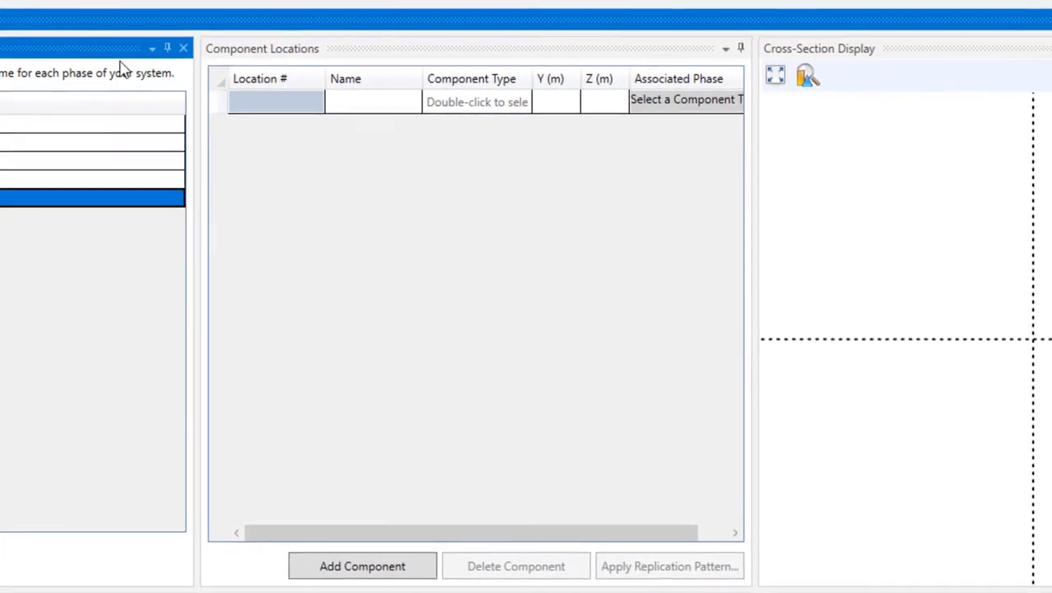
- Add a first component to the component locations and name it Neutral1
{"action": "left_click", "coordinate": [504, 65]}
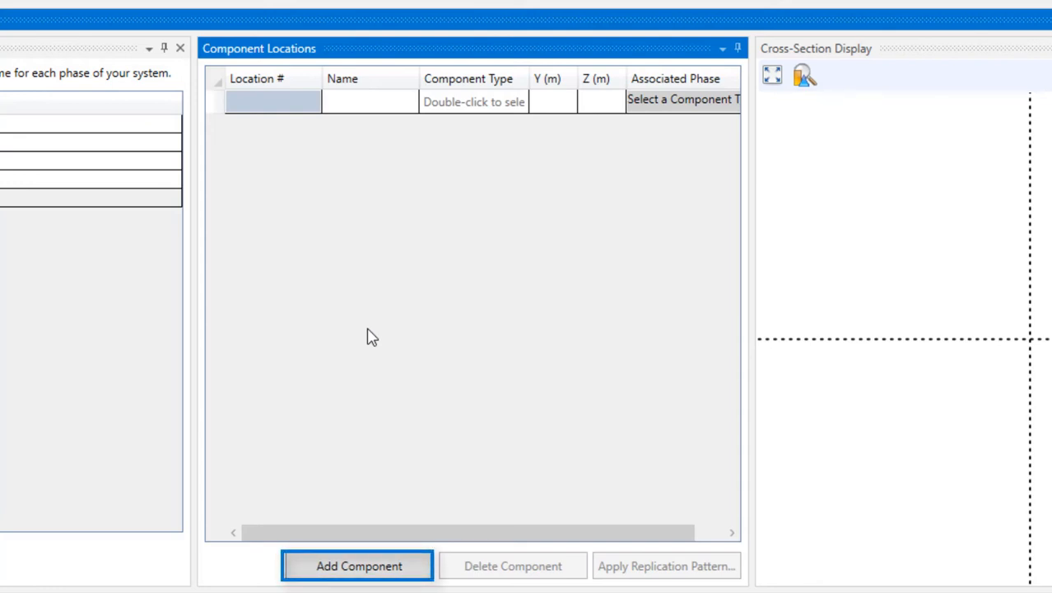
{"action": "left_click", "coordinate": [367, 568]}
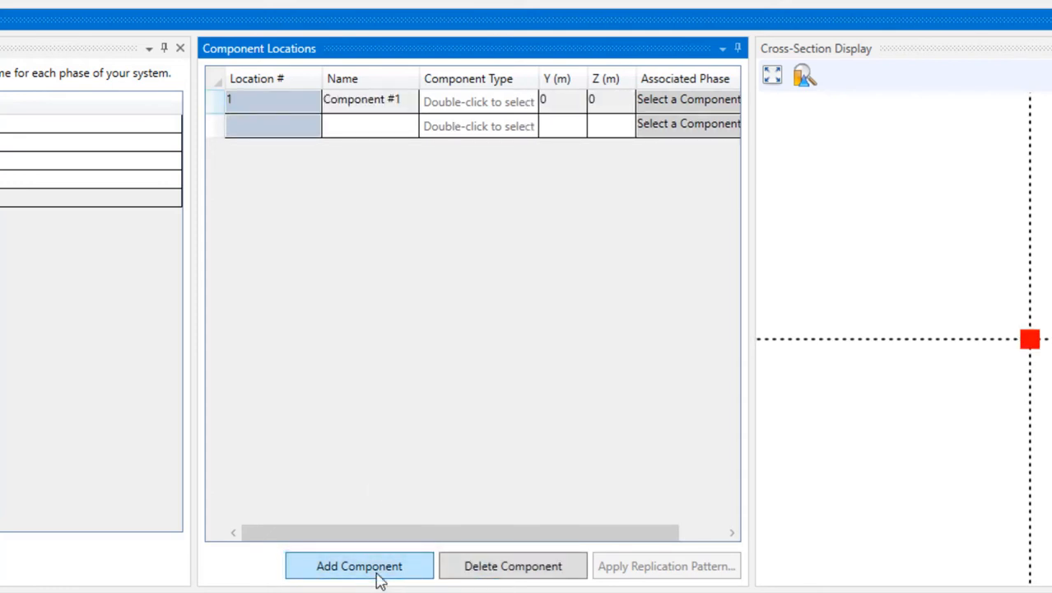
{"action": "left_click", "coordinate": [379, 106]}
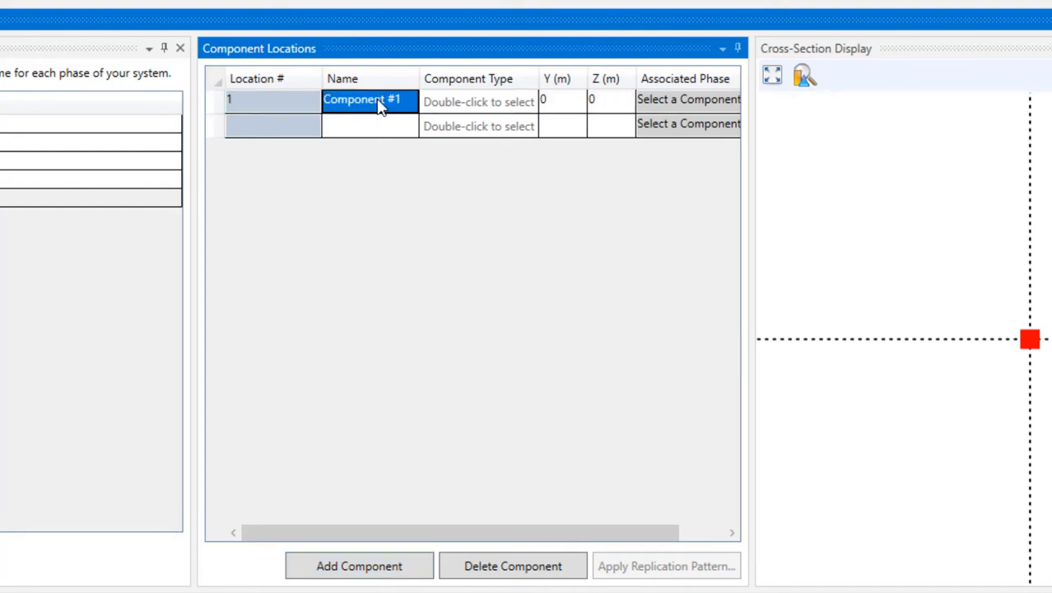
{"action": "type", "text": "Neutral1"}
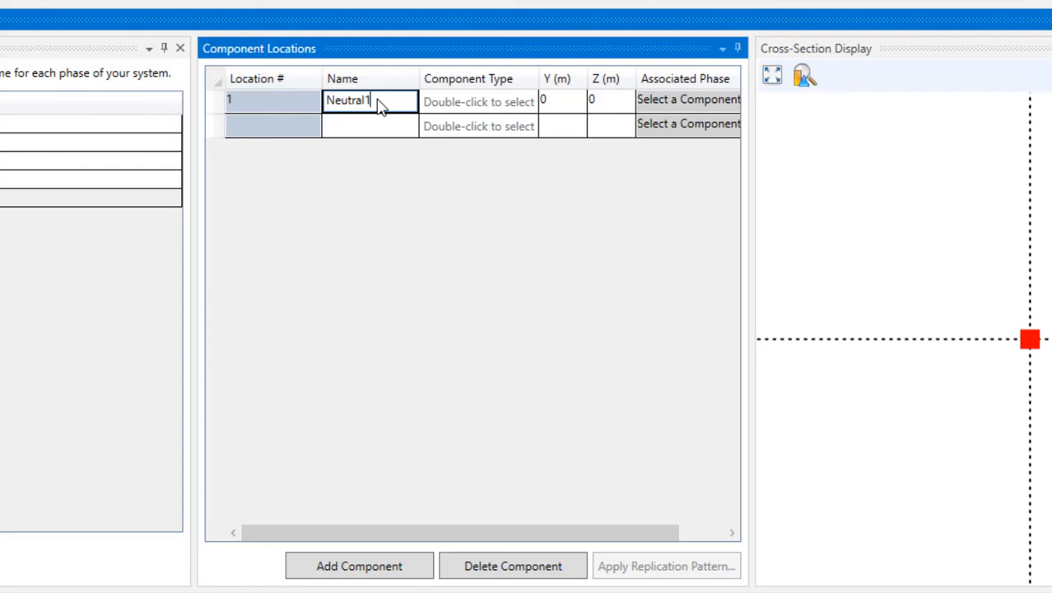
{"action": "key", "text": "Return"}
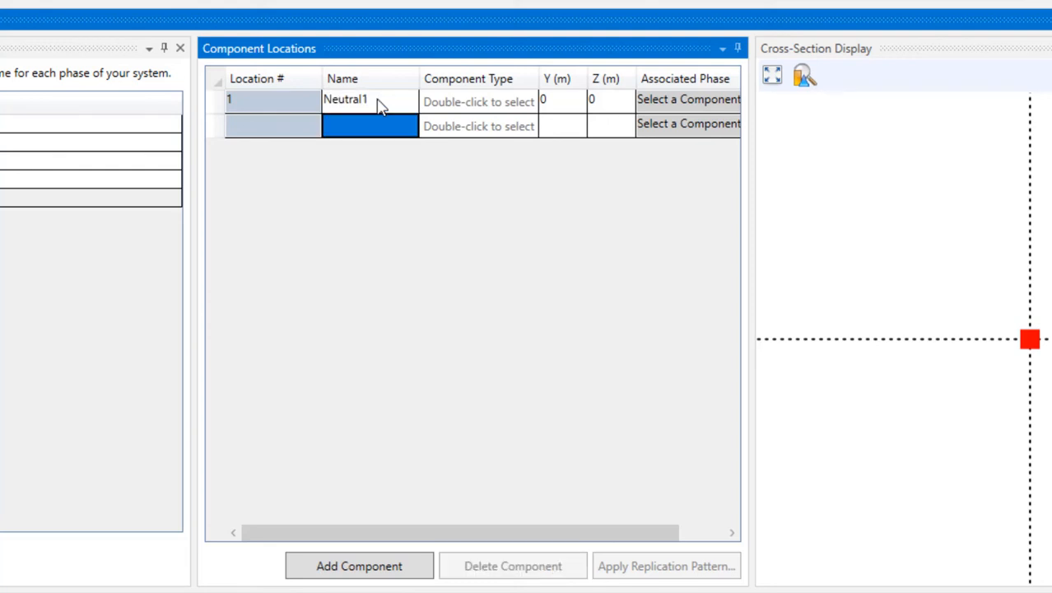
- Start creating a new component type for Neutral1 from the component database
{"action": "left_click", "coordinate": [525, 105]}
{"action": "left_click", "coordinate": [528, 105]}
{"action": "left_click", "coordinate": [529, 103]}
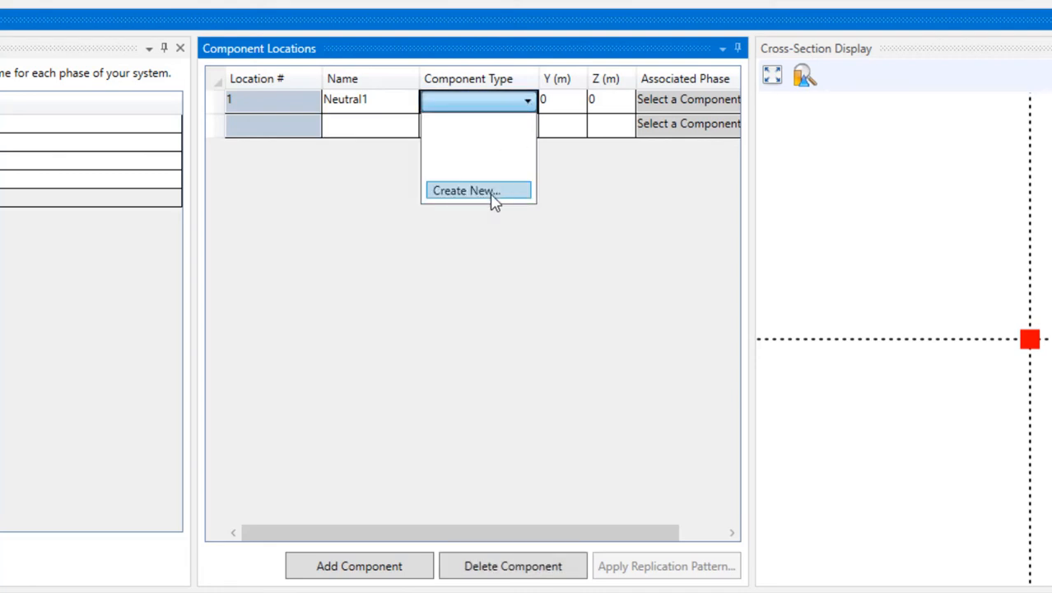
{"action": "left_click", "coordinate": [492, 196]}
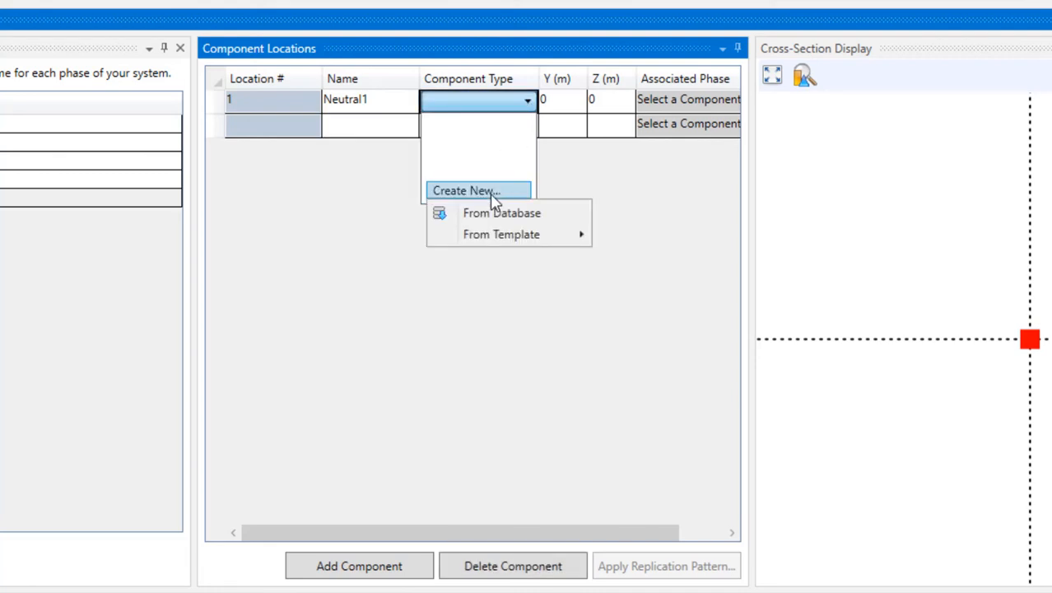
{"action": "left_click", "coordinate": [496, 214]}
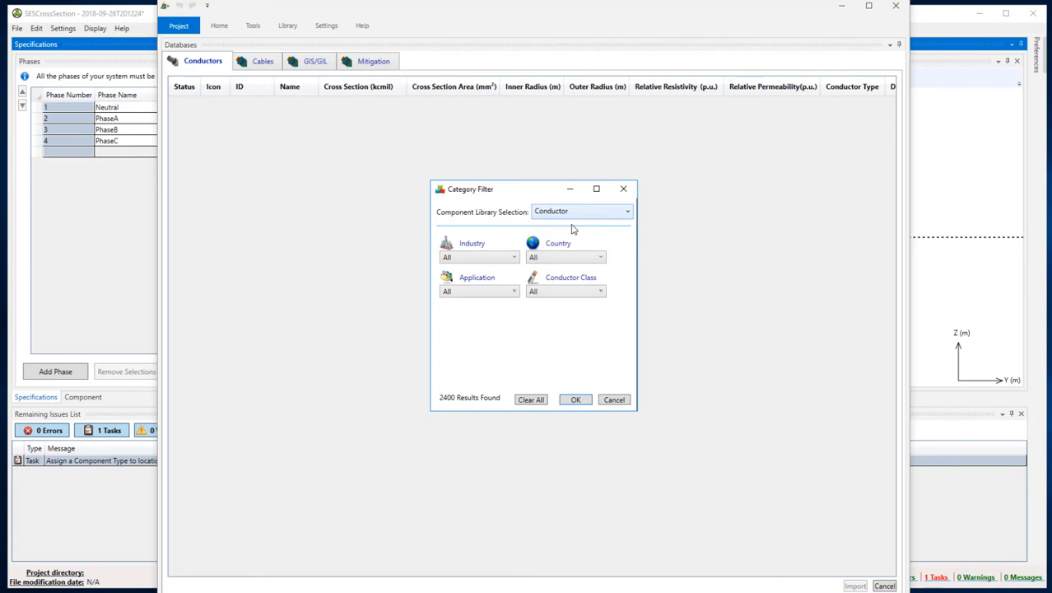
- Filter the conductor library to the OPT-GW conductor class and import Optical_ALCOA 48/48/606 as Neutral1's component type
{"action": "left_click", "coordinate": [590, 292]}
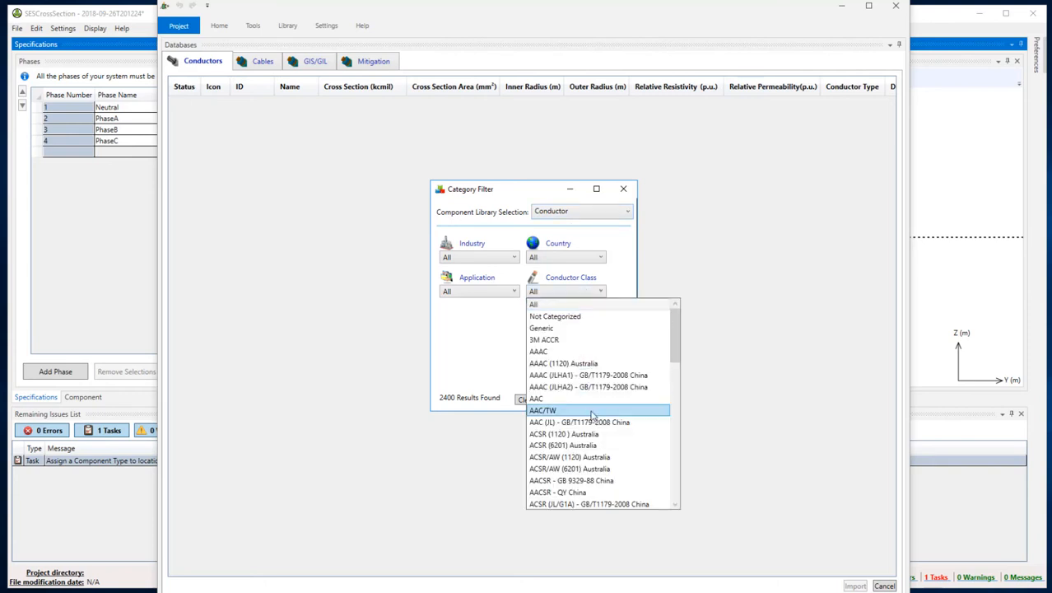
{"action": "scroll", "coordinate": [590, 414], "scroll_direction": "down", "scroll_amount": 12}
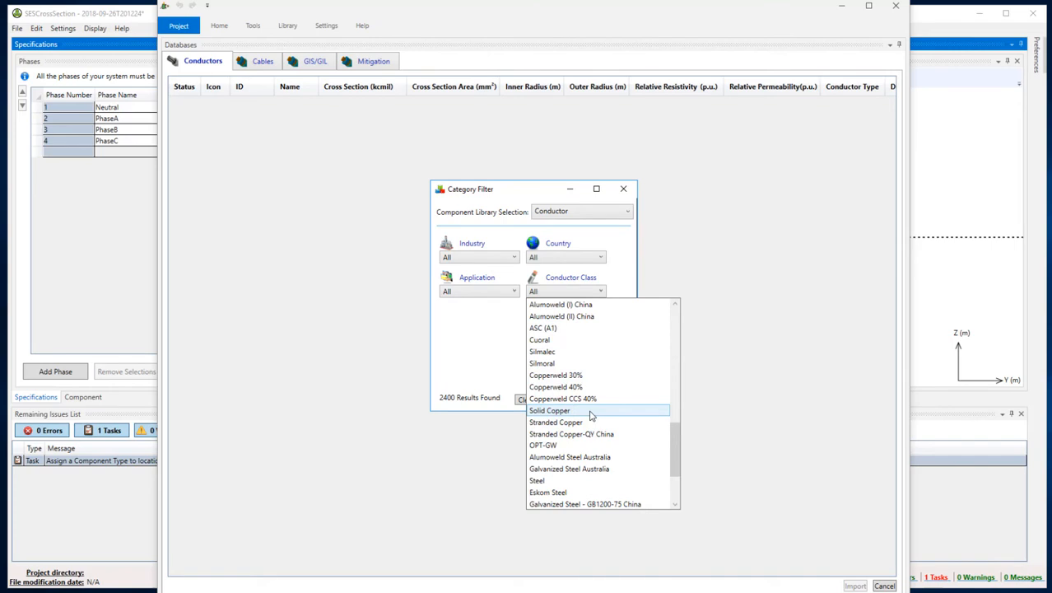
{"action": "left_click", "coordinate": [588, 444]}
{"action": "left_click", "coordinate": [576, 400]}
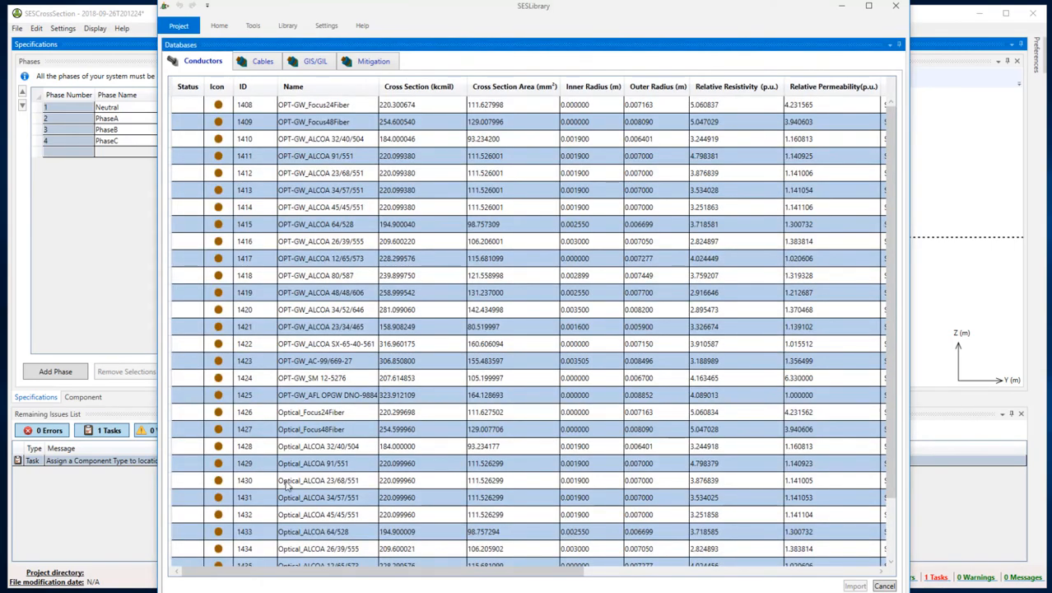
{"action": "scroll", "coordinate": [292, 481], "scroll_direction": "down", "scroll_amount": 2}
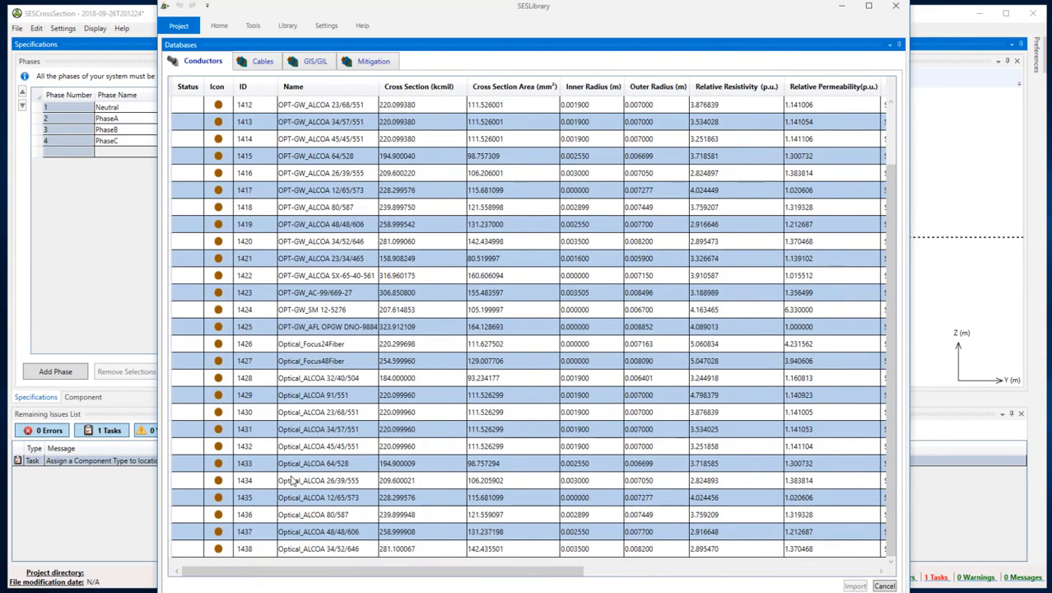
{"action": "left_click", "coordinate": [301, 532]}
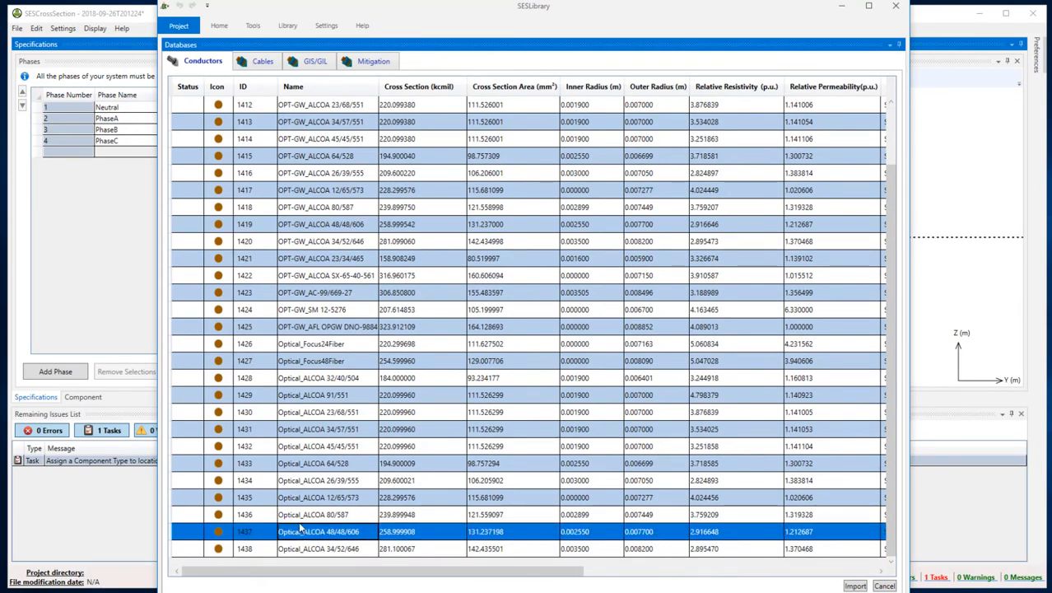
{"action": "left_click", "coordinate": [855, 585]}
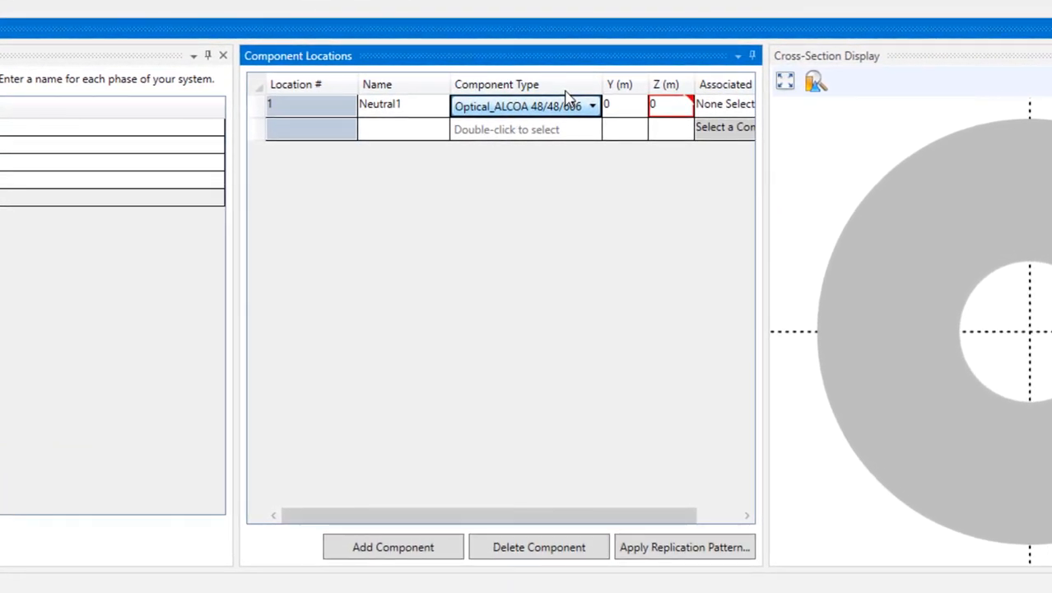
- Position the Neutral1 component at Y = 10 m and Z = 39 m
{"action": "left_click", "coordinate": [615, 113]}
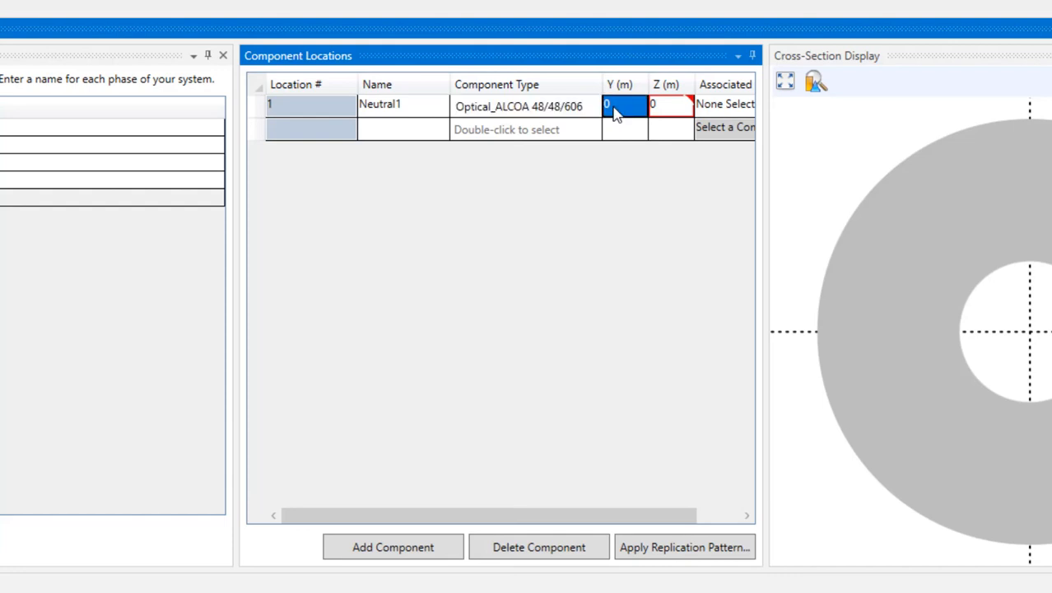
{"action": "type", "text": "10"}
{"action": "key", "text": "Tab"}
{"action": "type", "text": "39"}
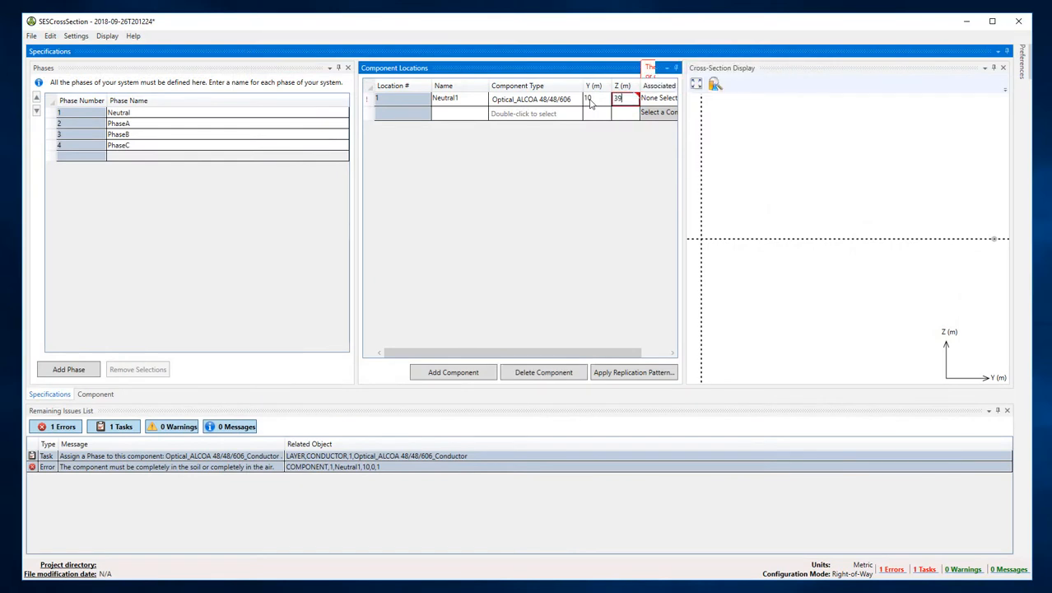
{"action": "key", "text": "Return"}
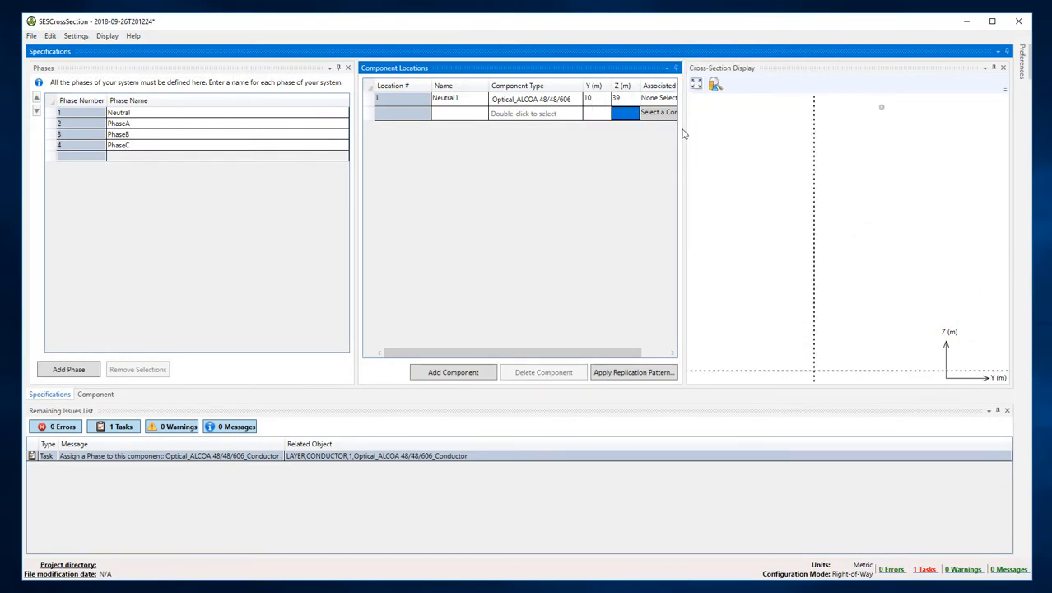
- Associate the Neutral1 component with phase 1 - Neutral
{"action": "left_click_drag", "start_coordinate": [683, 129], "coordinate": [719, 129]}
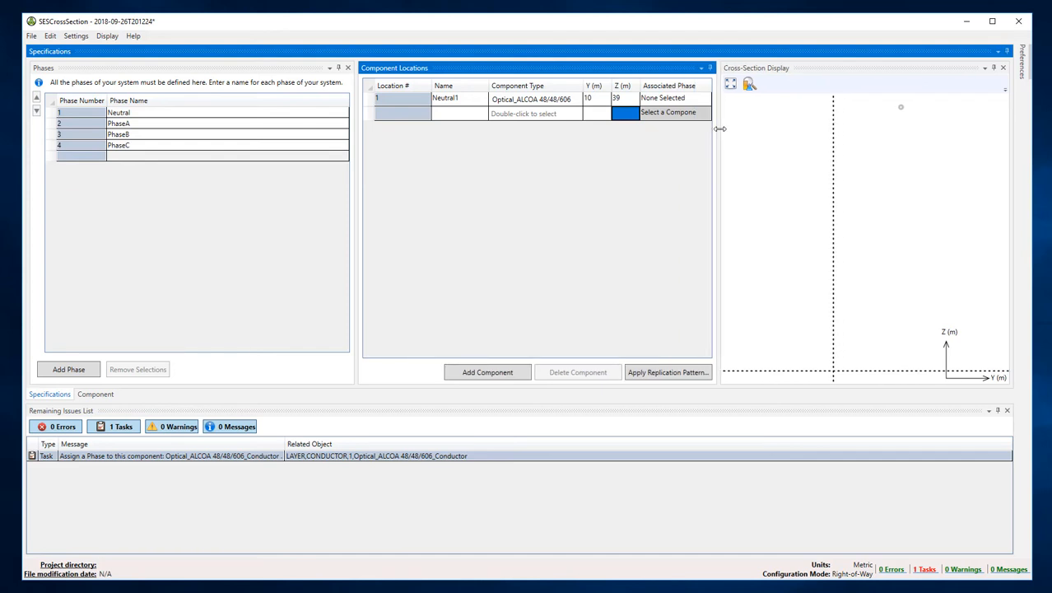
{"action": "left_click", "coordinate": [692, 100]}
{"action": "left_click", "coordinate": [692, 101]}
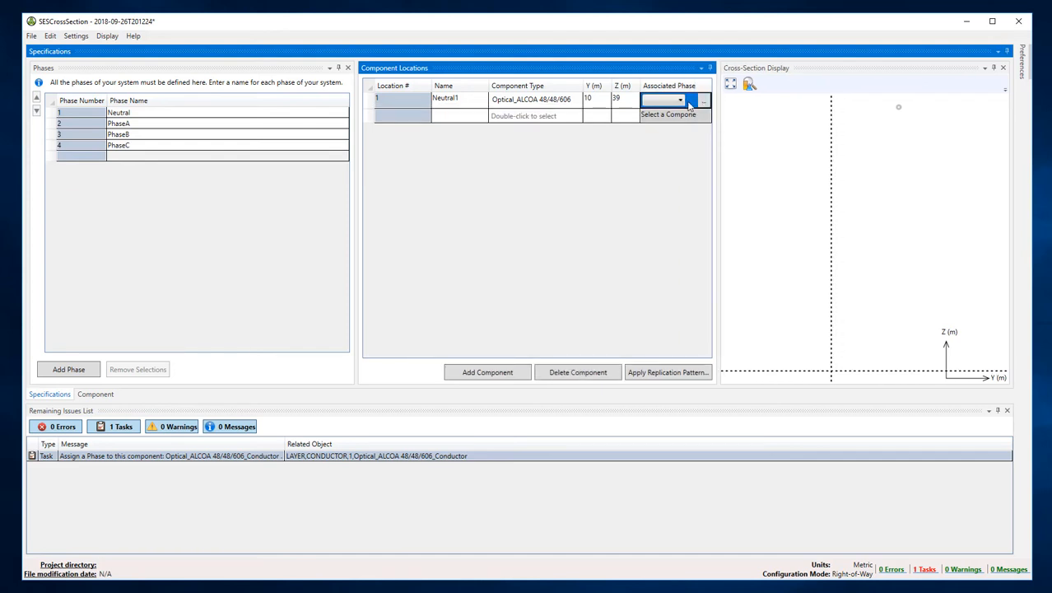
{"action": "left_click", "coordinate": [682, 102]}
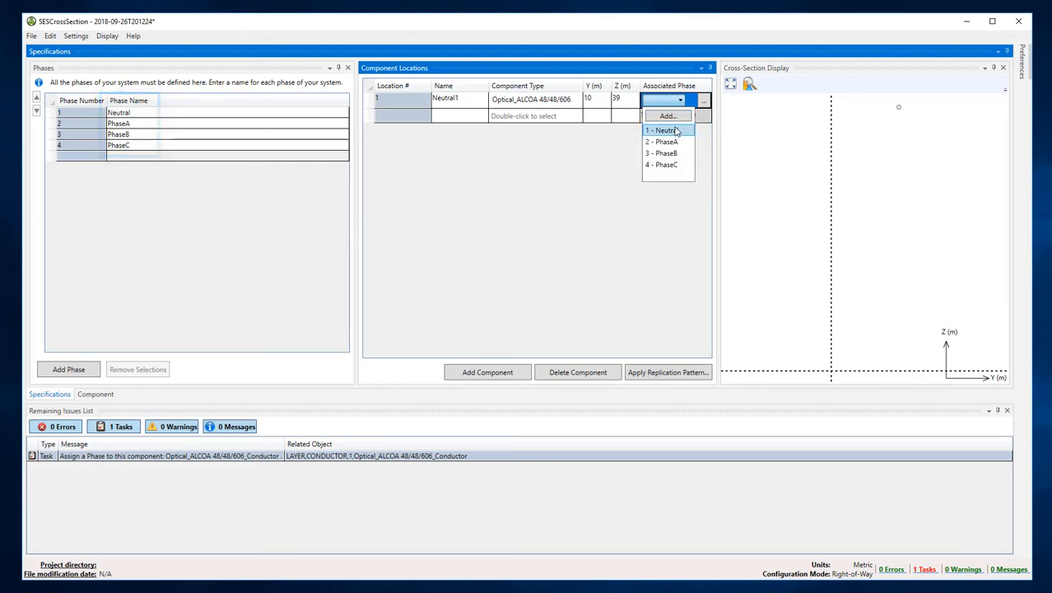
{"action": "left_click", "coordinate": [671, 130]}
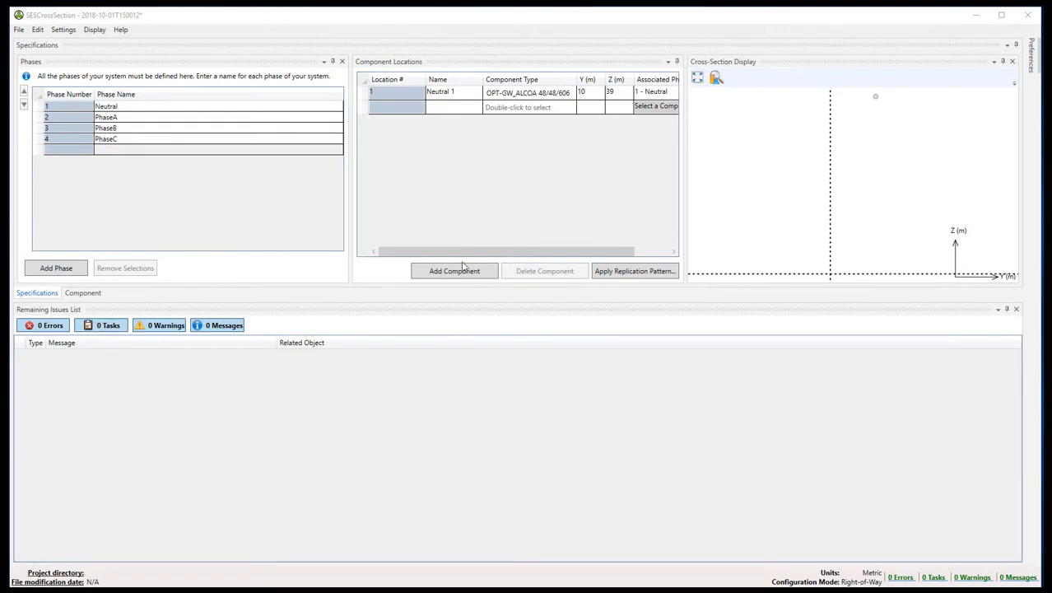
- Add a second component to the component locations and name it Neutral 2
{"action": "left_click", "coordinate": [460, 271]}
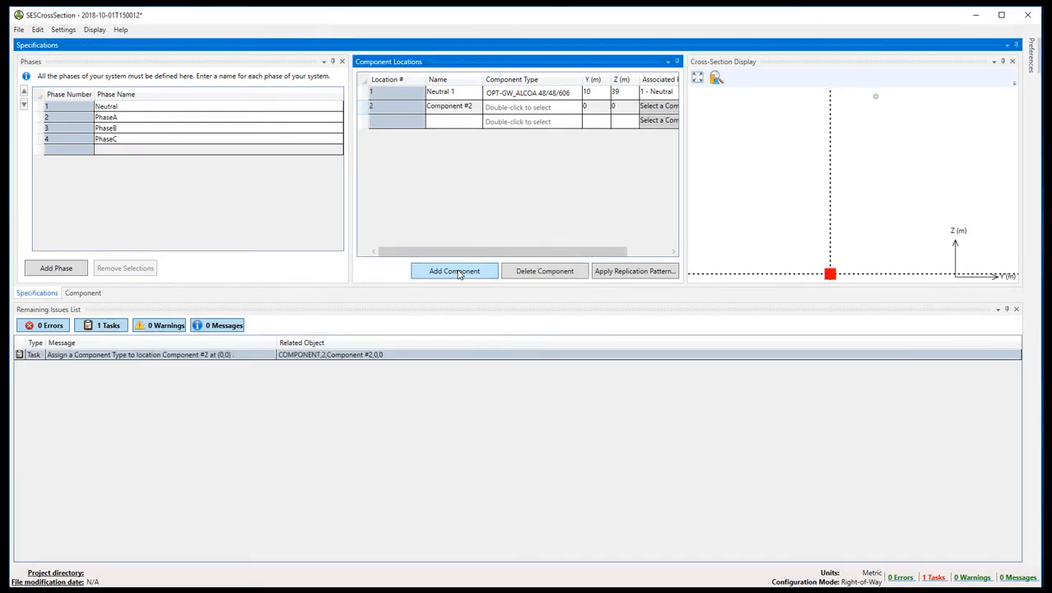
{"action": "double_click", "coordinate": [469, 106]}
{"action": "key", "text": "ctrl+a"}
{"action": "type", "text": "2Neutral 2"}
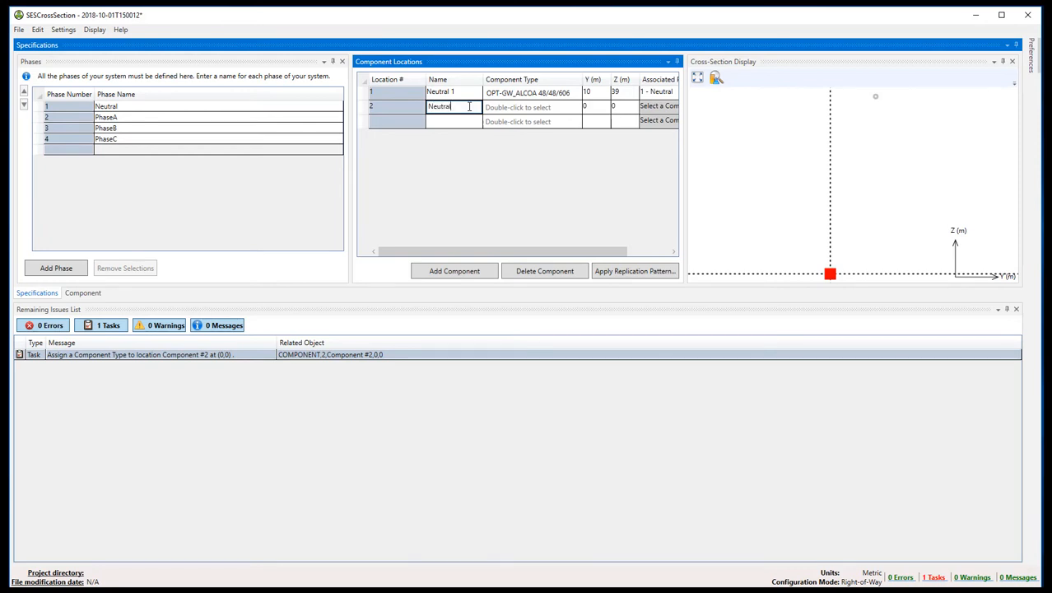
- Filter the conductor library to the Steel conductor class and import Steel_1/2 EHS-AG as Neutral 2's component type
{"action": "double_click", "coordinate": [574, 110]}
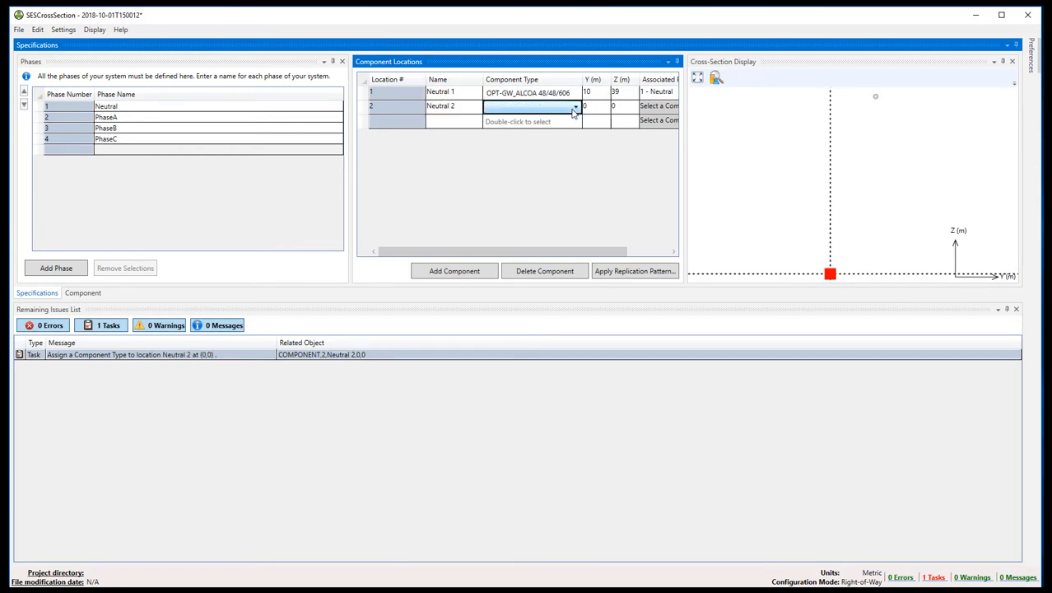
{"action": "left_click", "coordinate": [574, 110]}
{"action": "left_click", "coordinate": [556, 146]}
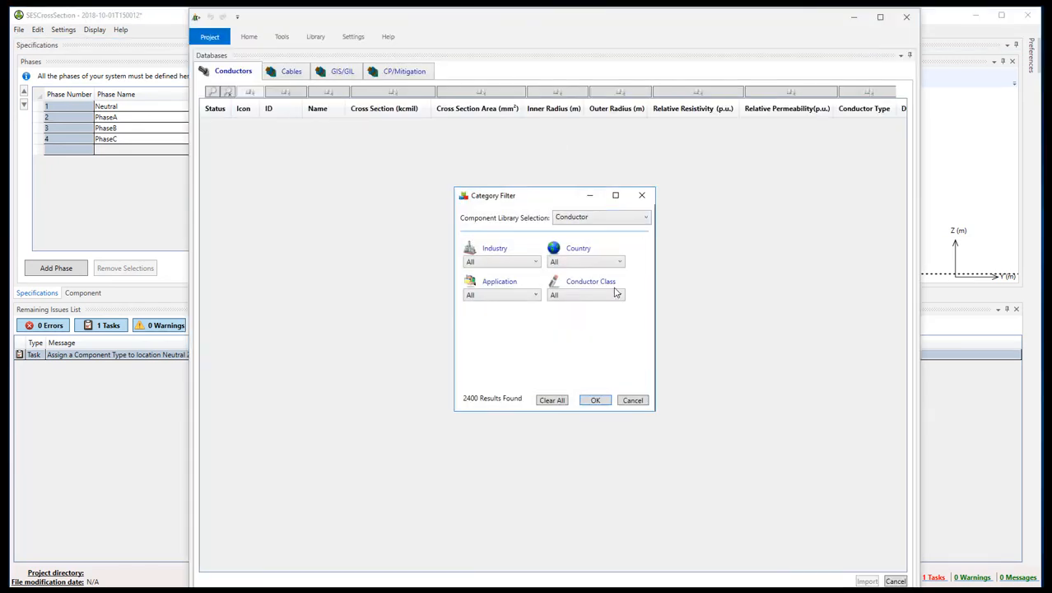
{"action": "left_click", "coordinate": [586, 295]}
{"action": "scroll", "coordinate": [588, 428], "scroll_direction": "down", "scroll_amount": 2}
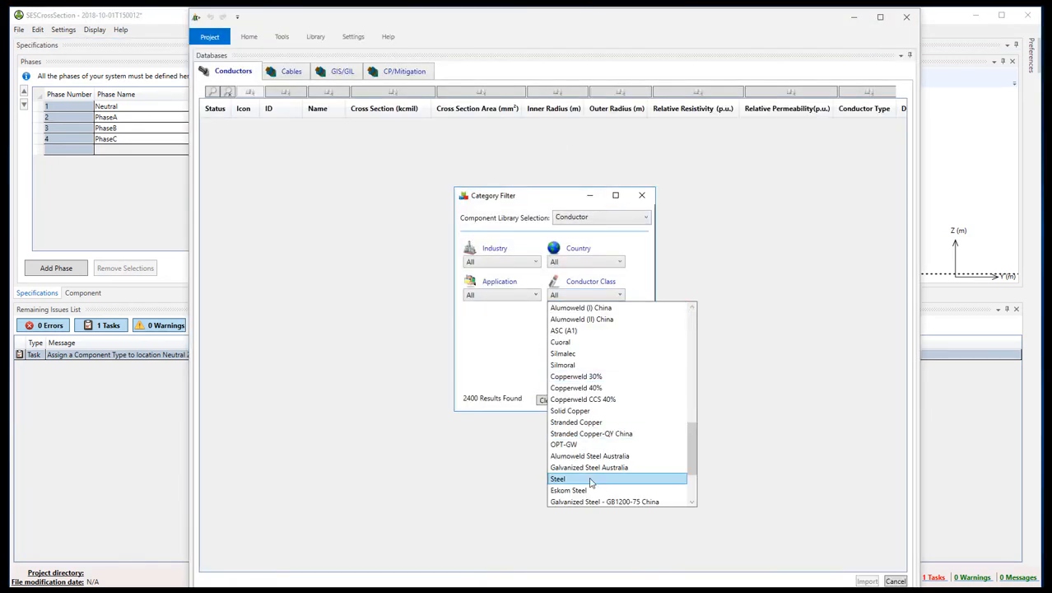
{"action": "left_click", "coordinate": [590, 479]}
{"action": "left_click", "coordinate": [596, 399]}
{"action": "scroll", "coordinate": [512, 364], "scroll_direction": "down", "scroll_amount": 5}
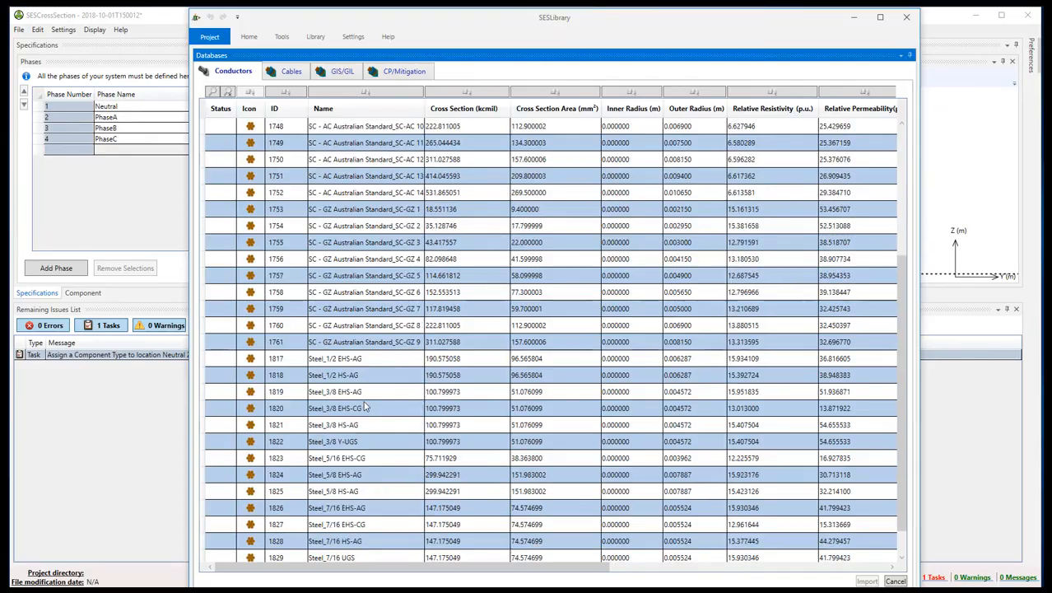
{"action": "left_click", "coordinate": [385, 327]}
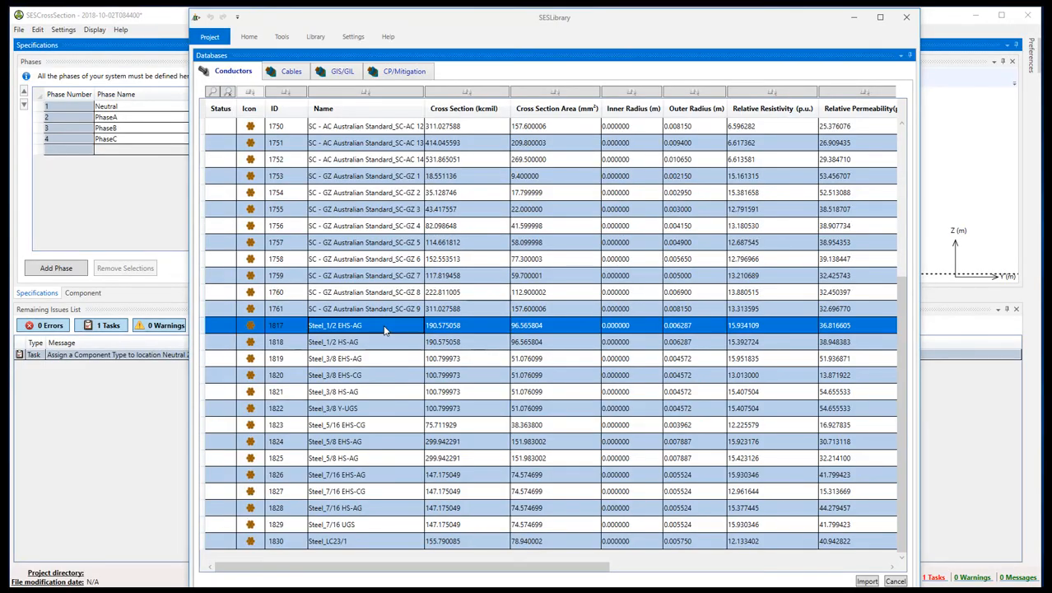
{"action": "left_click", "coordinate": [867, 581]}
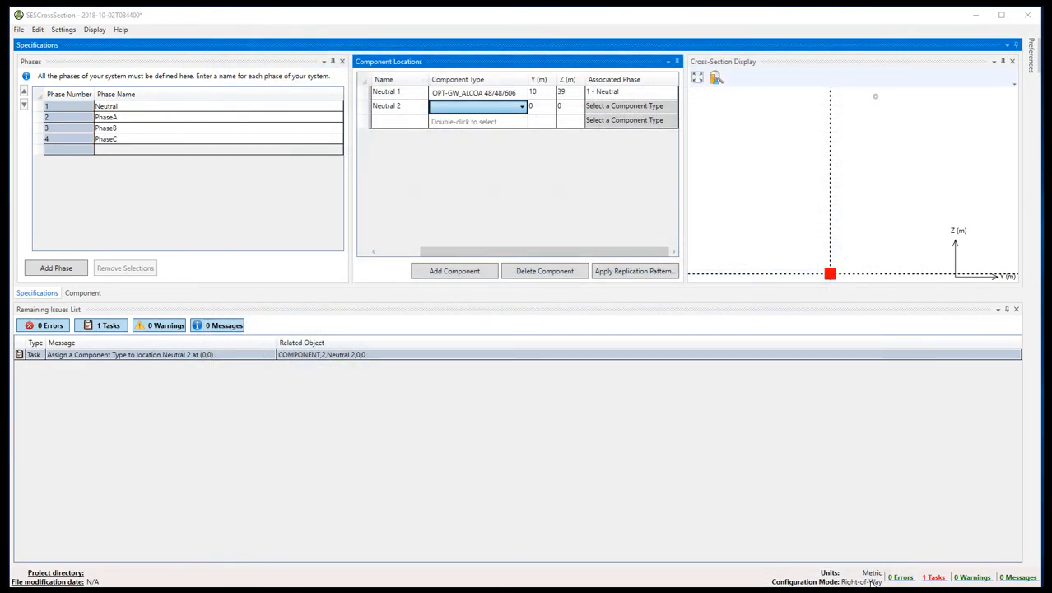
- Position the Neutral 2 component at Y = -10 m and Z = 39 m
{"action": "left_click", "coordinate": [536, 108]}
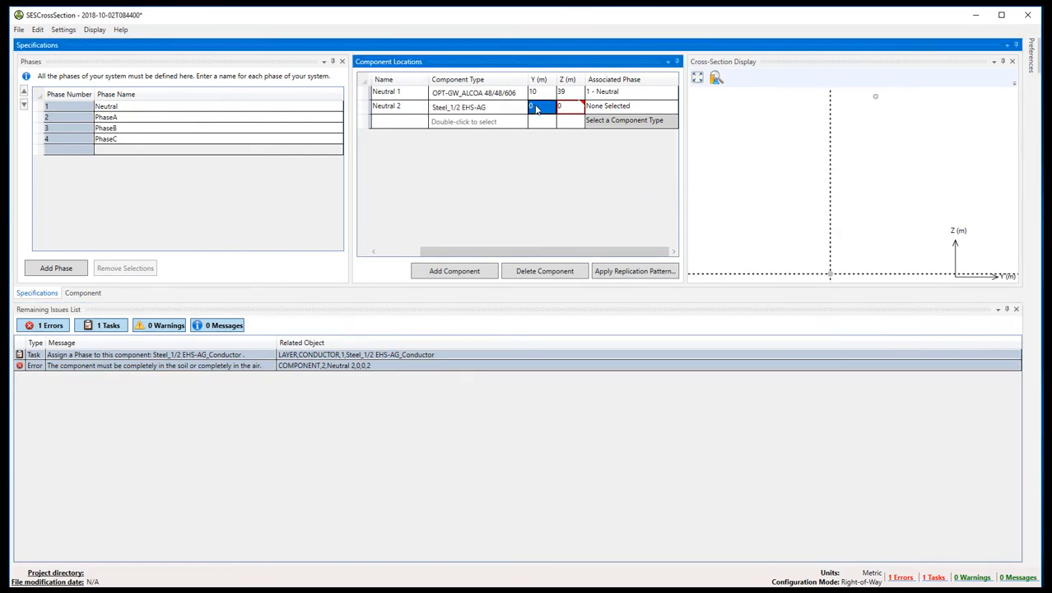
{"action": "left_click", "coordinate": [536, 107]}
{"action": "type", "text": "-10"}
{"action": "key", "text": "Tab"}
{"action": "type", "text": "39"}
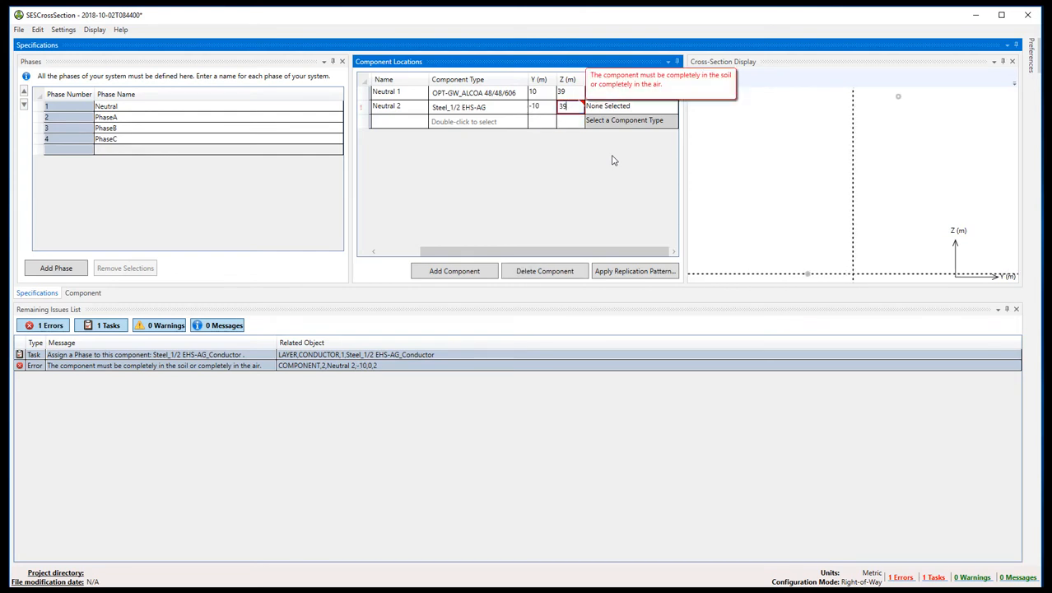
{"action": "key", "text": "Tab"}
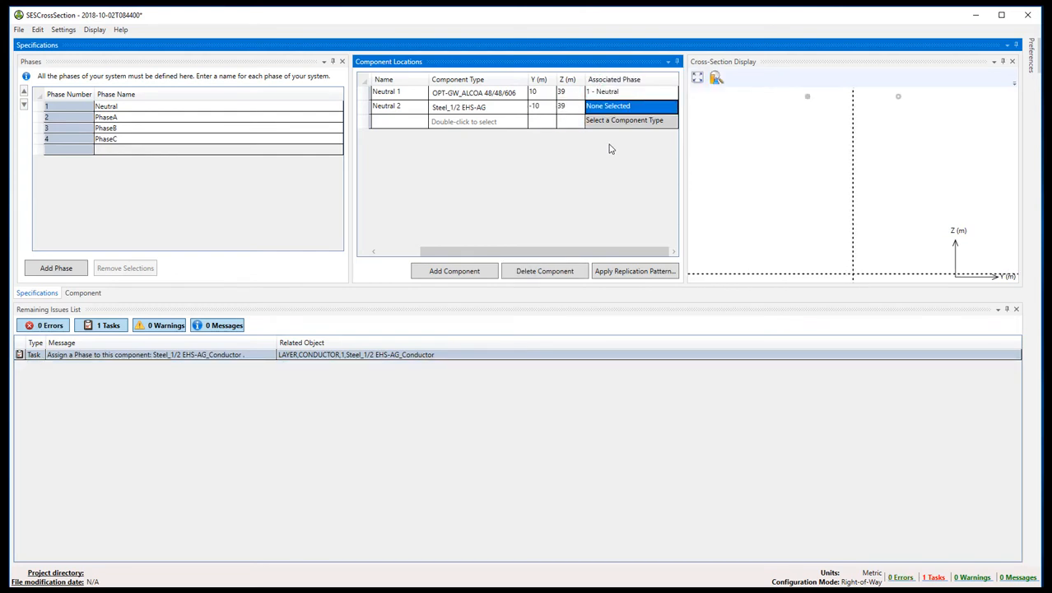
- Associate the Neutral 2 component with phase 1 - Neutral
{"action": "left_click", "coordinate": [647, 109]}
{"action": "left_click", "coordinate": [647, 109]}
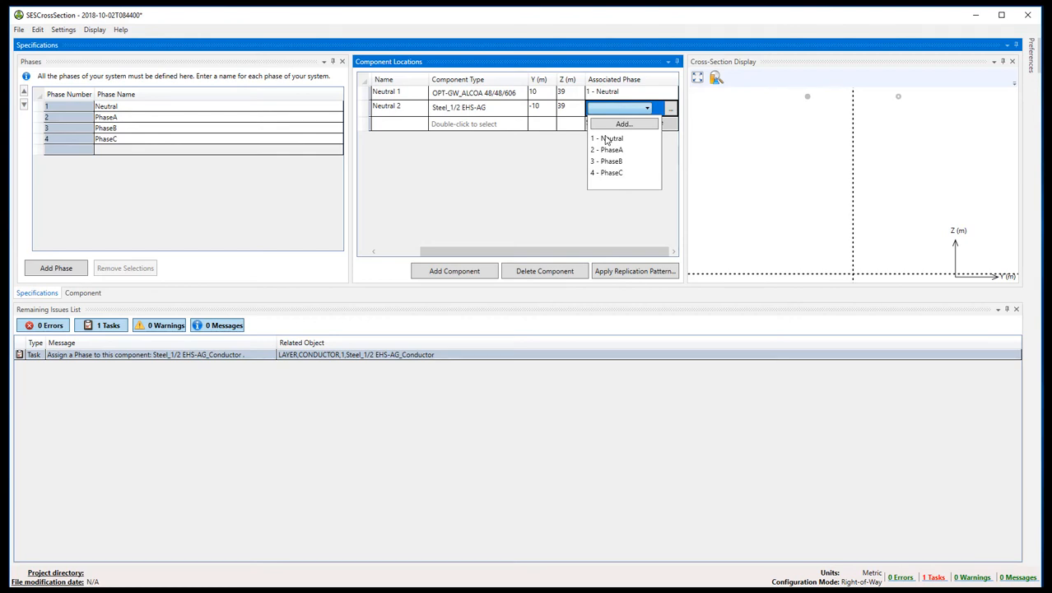
{"action": "left_click", "coordinate": [607, 140]}
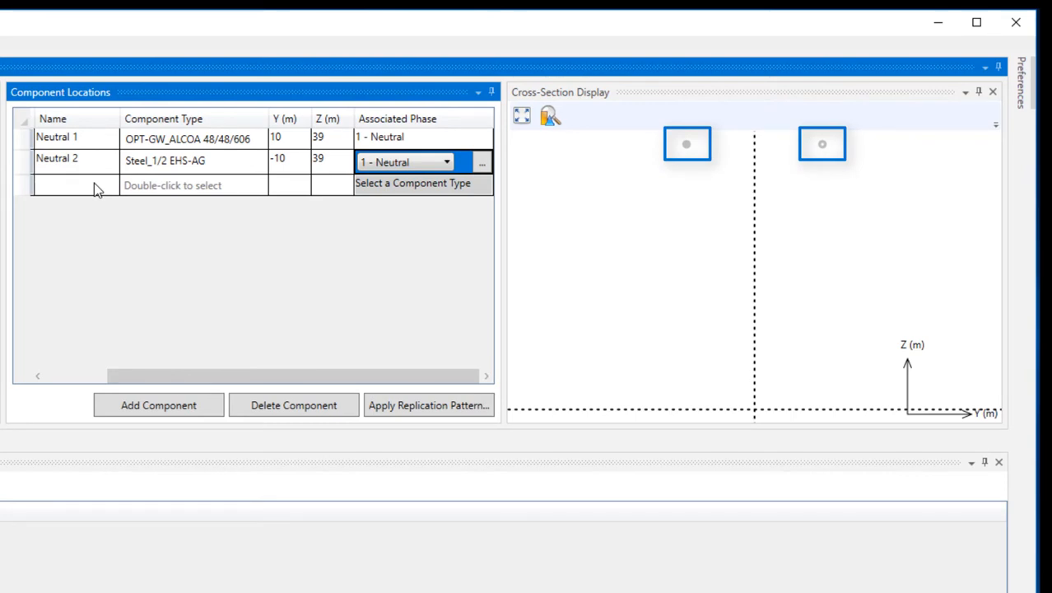
- Add a third component to the component locations and name it Phase A
{"action": "left_click", "coordinate": [94, 183]}
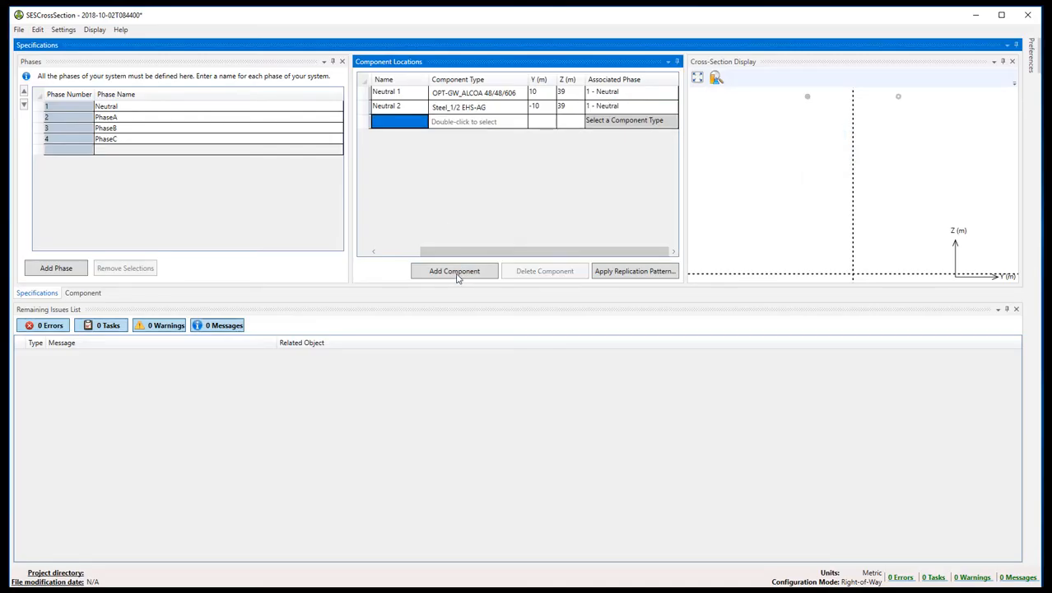
{"action": "left_click", "coordinate": [456, 272]}
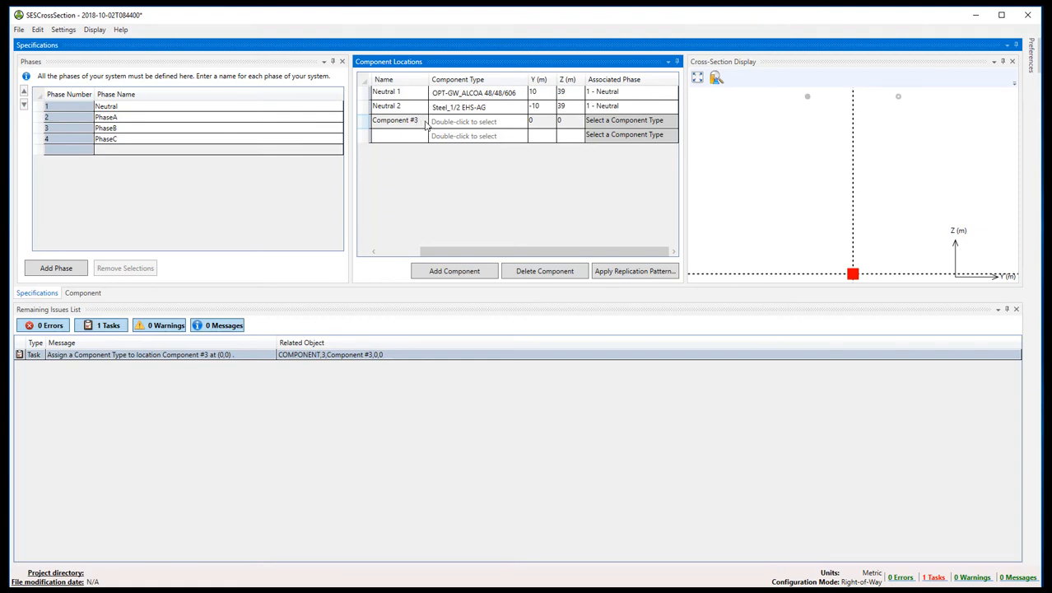
{"action": "double_click", "coordinate": [422, 121]}
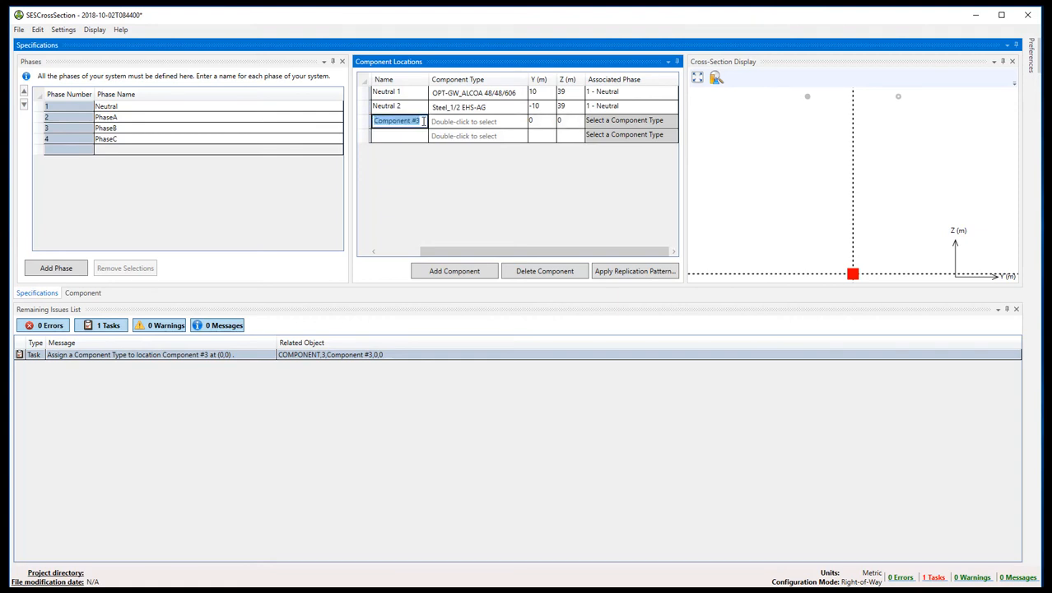
{"action": "type", "text": "Phase A"}
{"action": "key", "text": "Tab"}
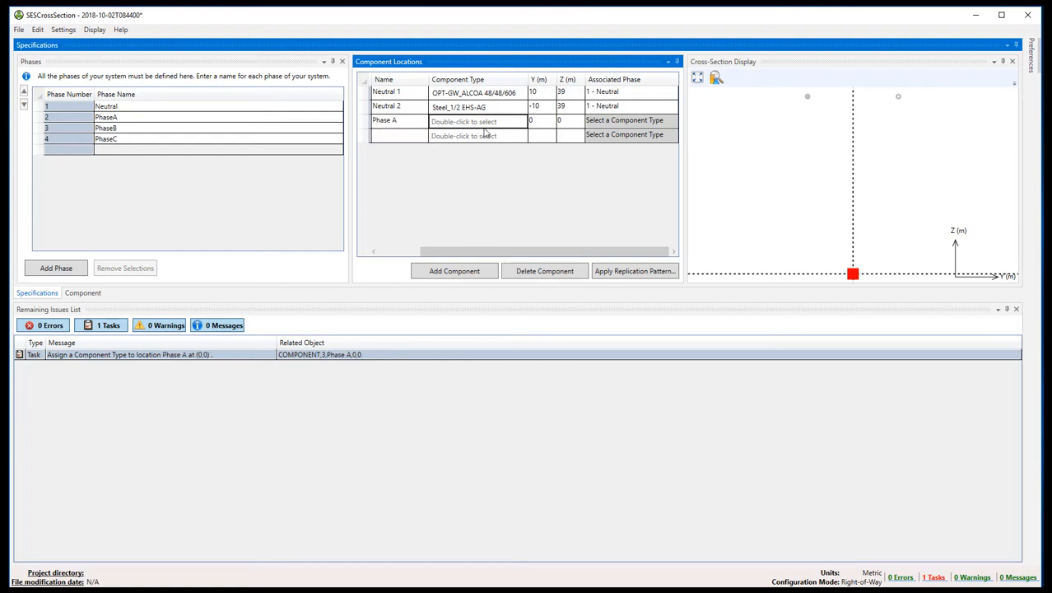
- Start a new component type for Phase A from the Bare Conductor template
{"action": "double_click", "coordinate": [521, 123]}
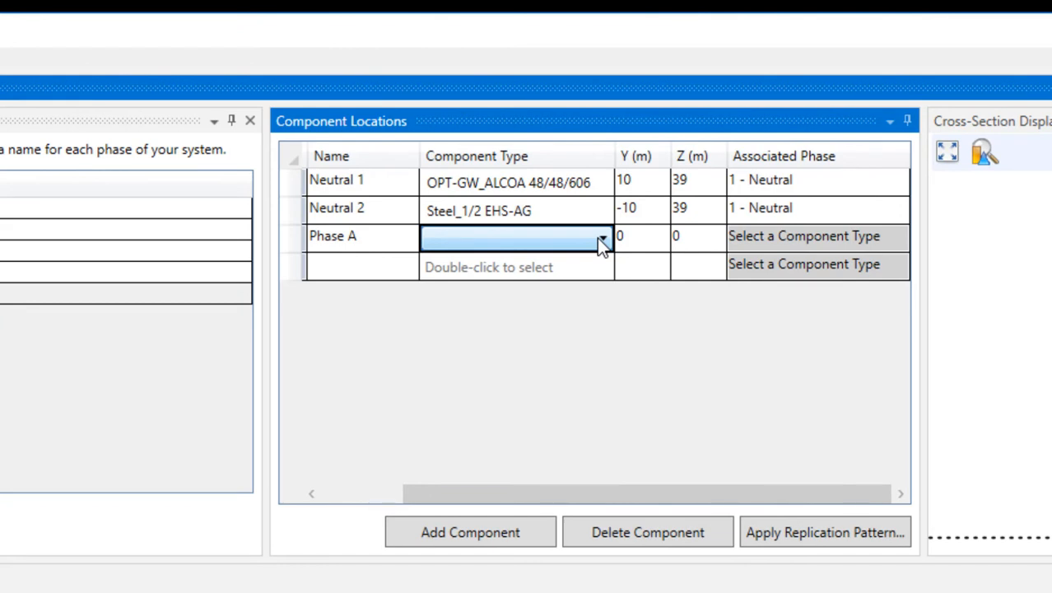
{"action": "left_click", "coordinate": [601, 239]}
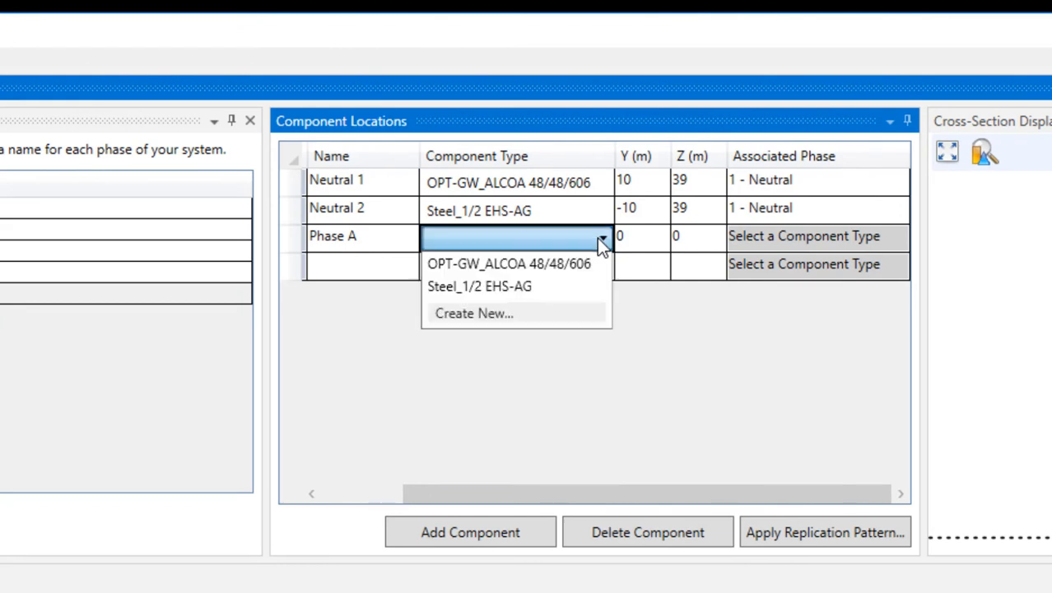
{"action": "left_click", "coordinate": [554, 314]}
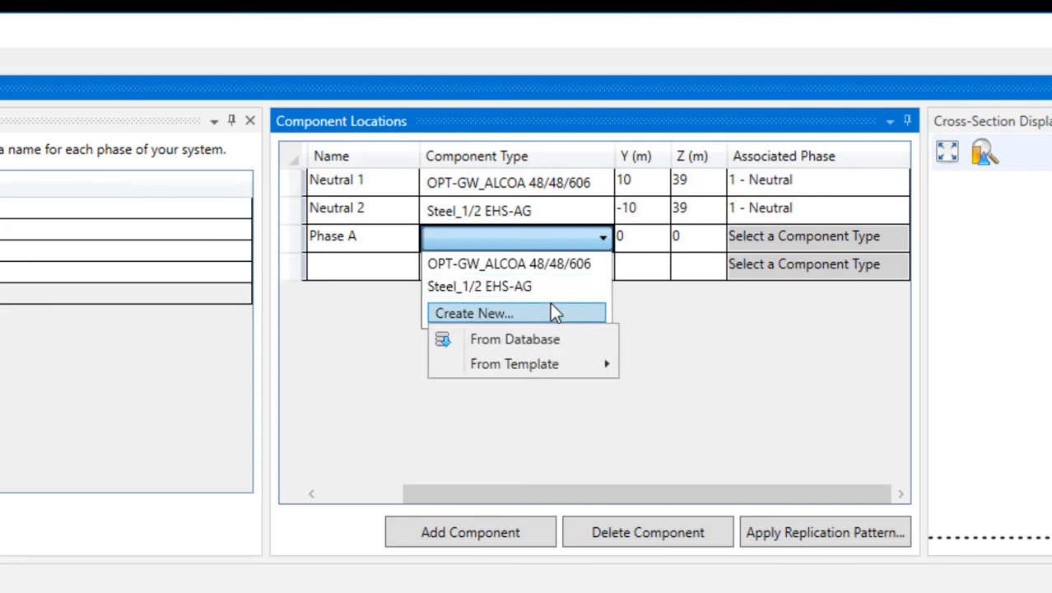
{"action": "mouse_move", "coordinate": [557, 376]}
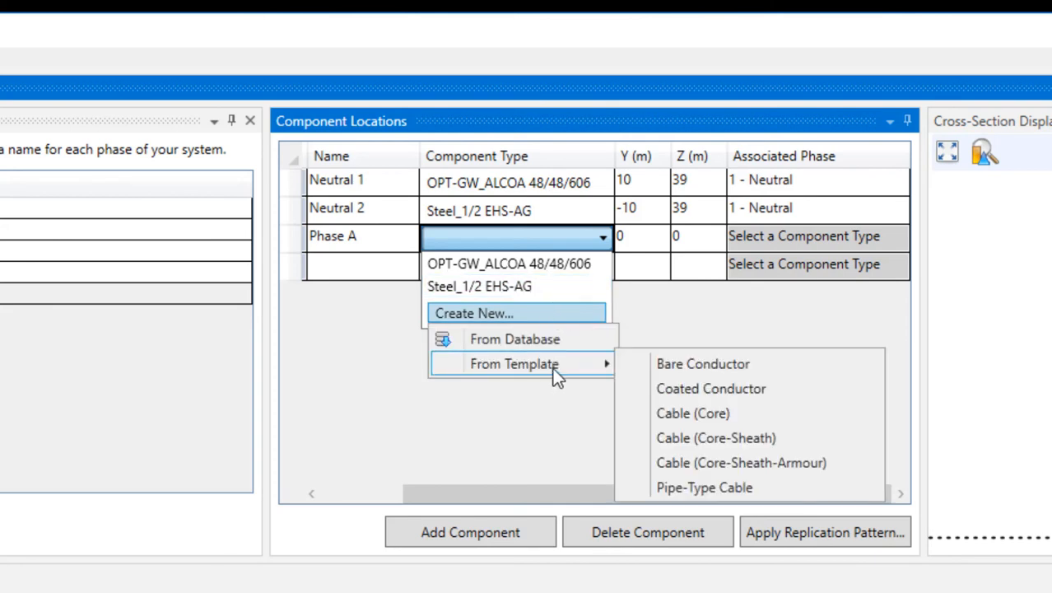
{"action": "left_click", "coordinate": [716, 368]}
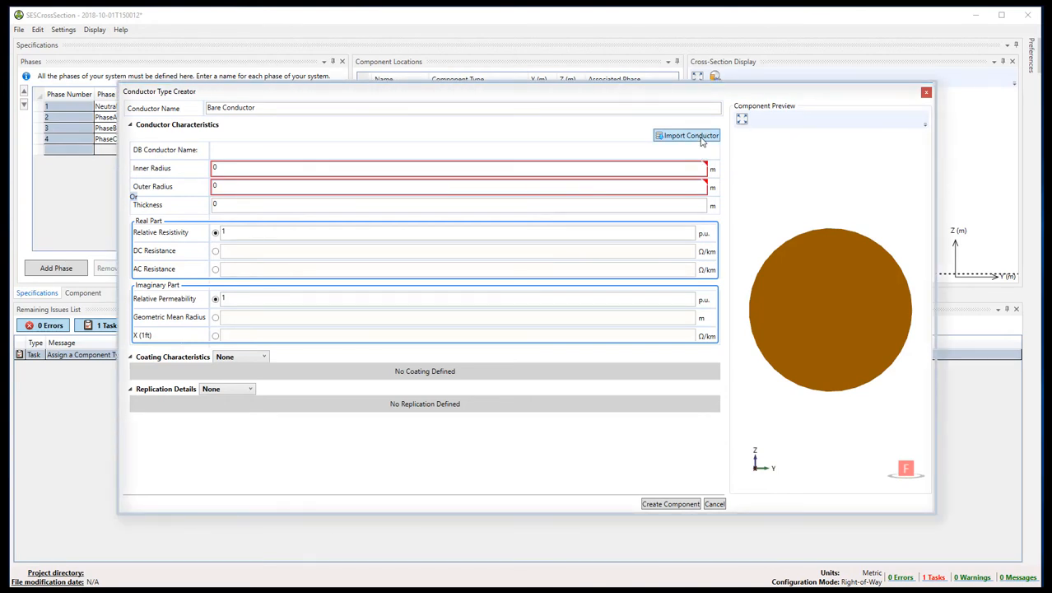
- Filter the conductor library to the ACSR class and import ACSR_Falcon's characteristics into the bare conductor
{"action": "left_click", "coordinate": [701, 139]}
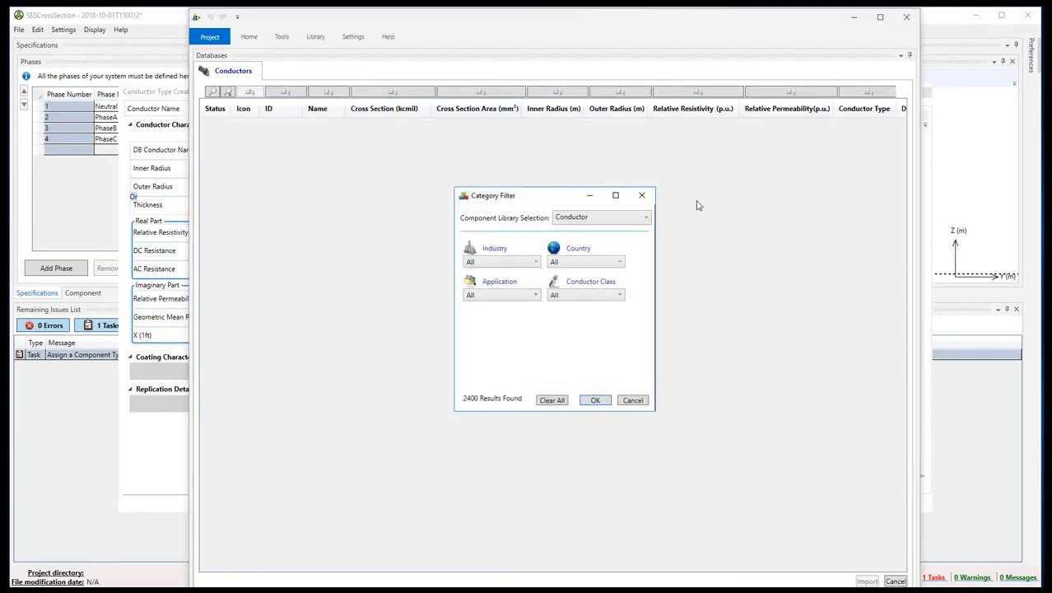
{"action": "left_click", "coordinate": [619, 295]}
{"action": "scroll", "coordinate": [576, 485], "scroll_direction": "down", "scroll_amount": 2}
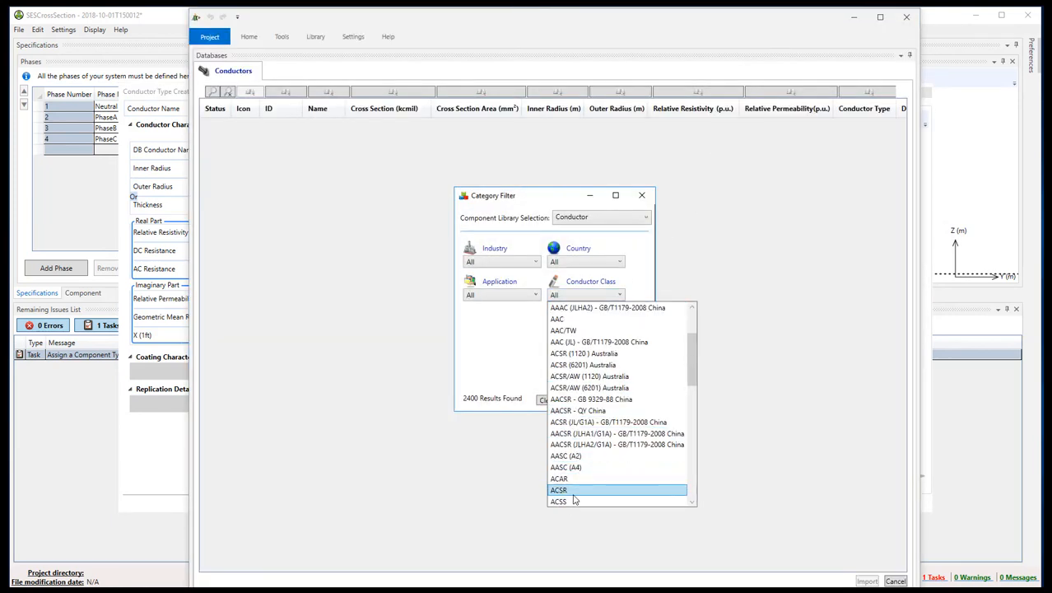
{"action": "left_click", "coordinate": [574, 494]}
{"action": "left_click", "coordinate": [593, 400]}
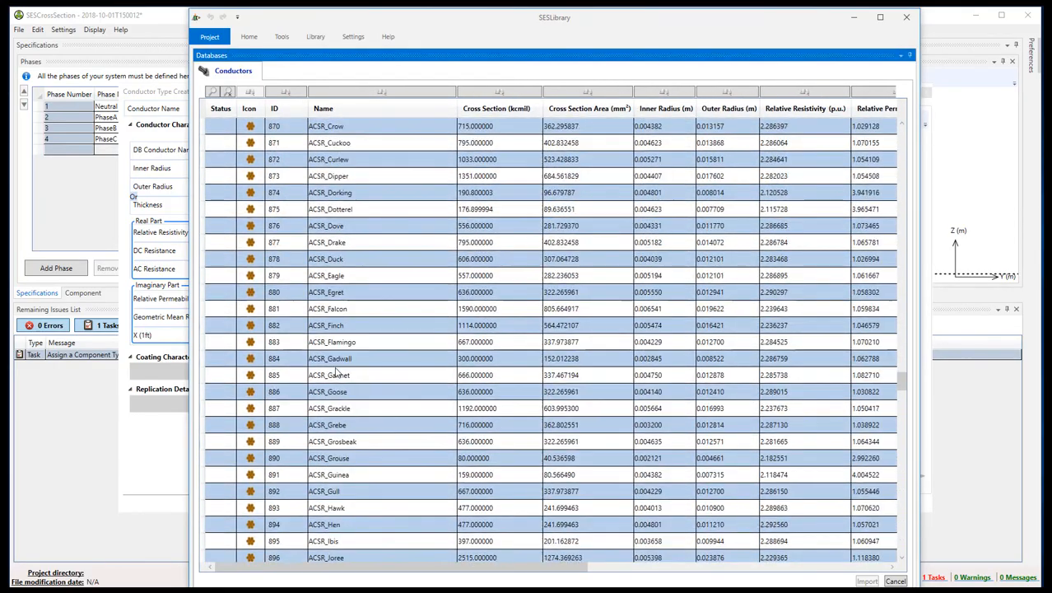
{"action": "left_click", "coordinate": [362, 310]}
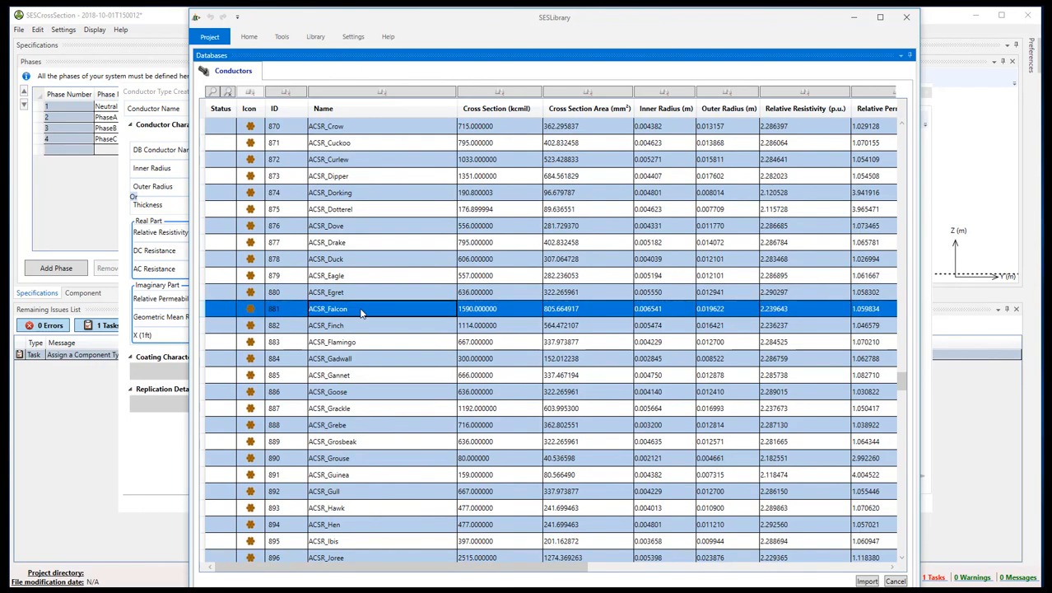
{"action": "left_click", "coordinate": [869, 581]}
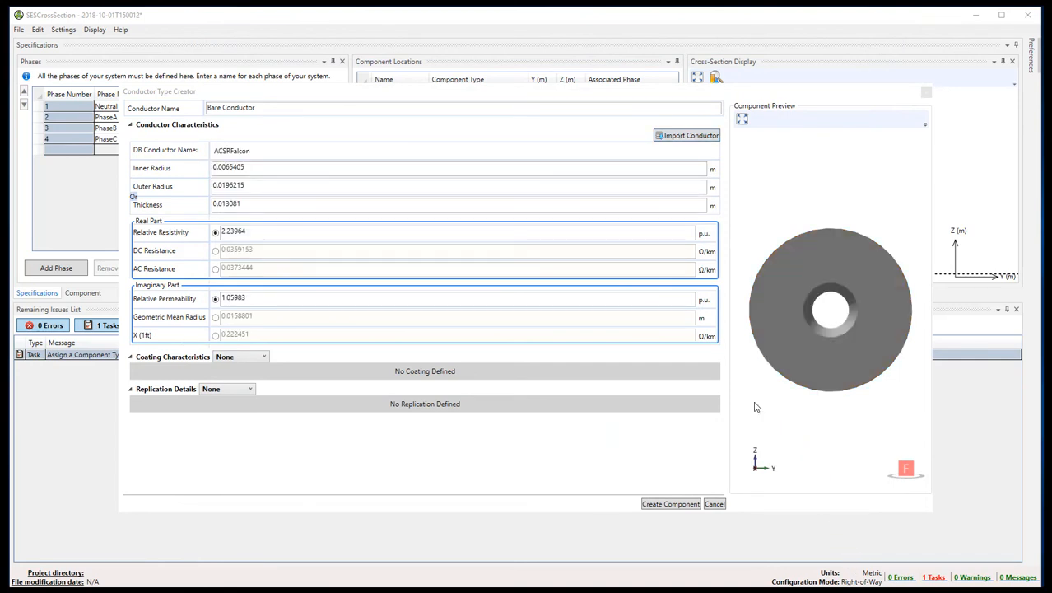
- Rename the new conductor type as ACSR Falcon
{"action": "triple_click", "coordinate": [283, 107]}
{"action": "type", "text": "ACSR Falco"}
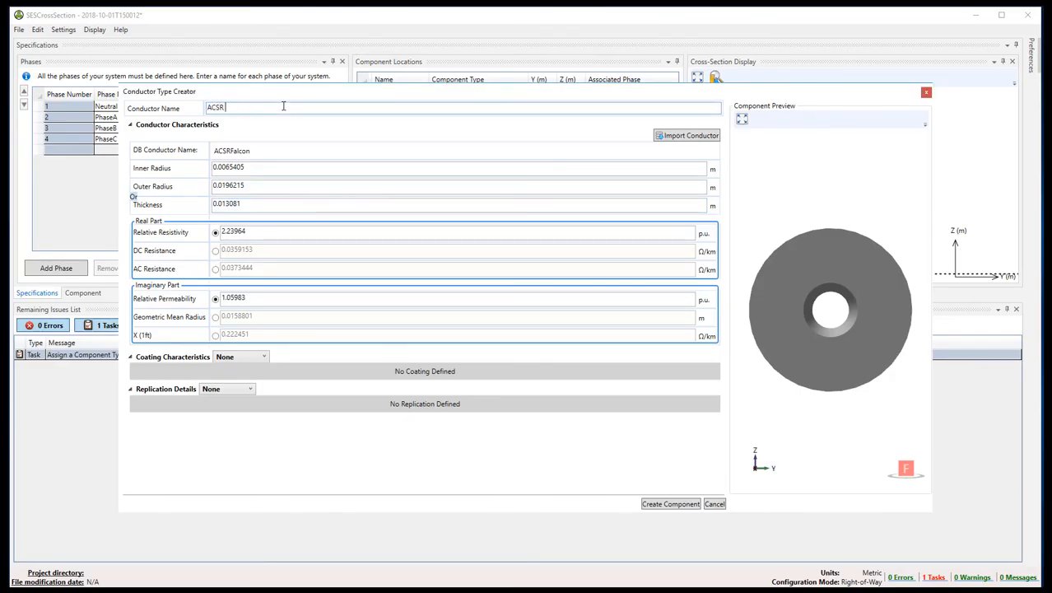
{"action": "type", "text": "n"}
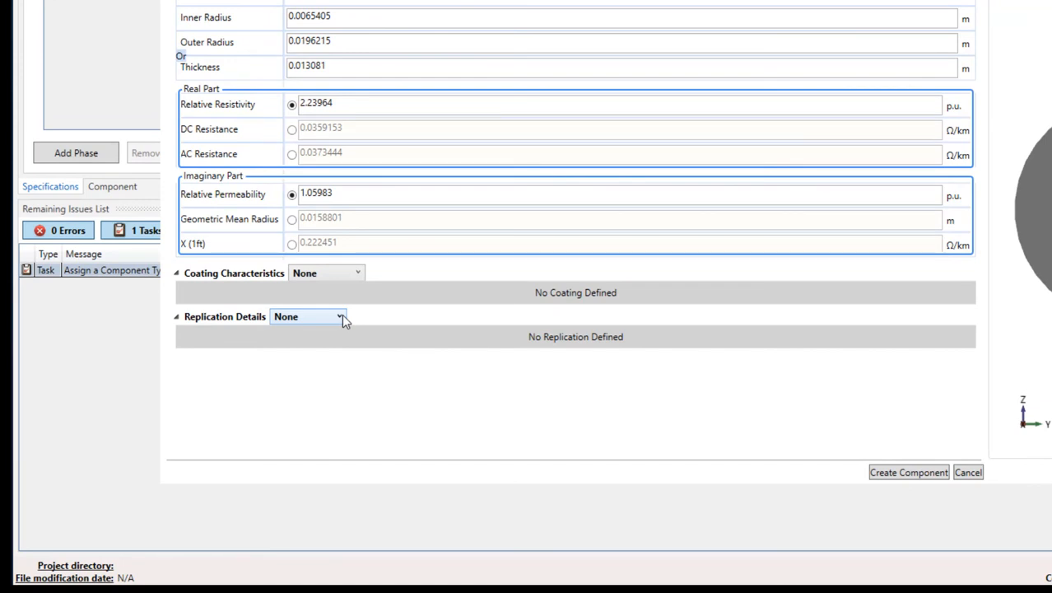
- Replicate the conductor as a circular bundle of 4 sub-conductors with start angle 45° and bundle radius 0.3182 m, and create the component
{"action": "left_click", "coordinate": [341, 317]}
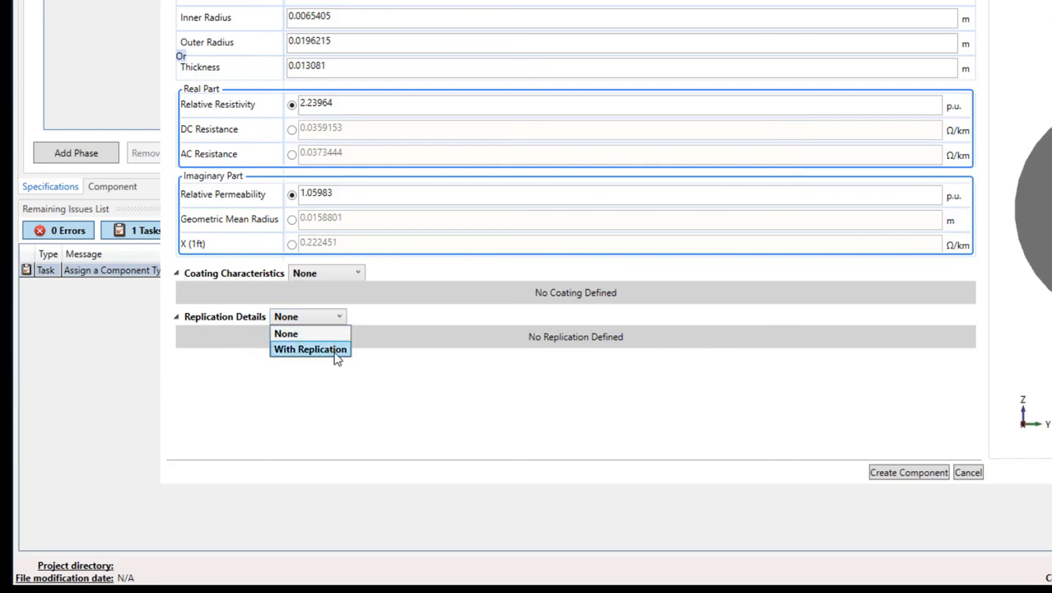
{"action": "left_click", "coordinate": [336, 350]}
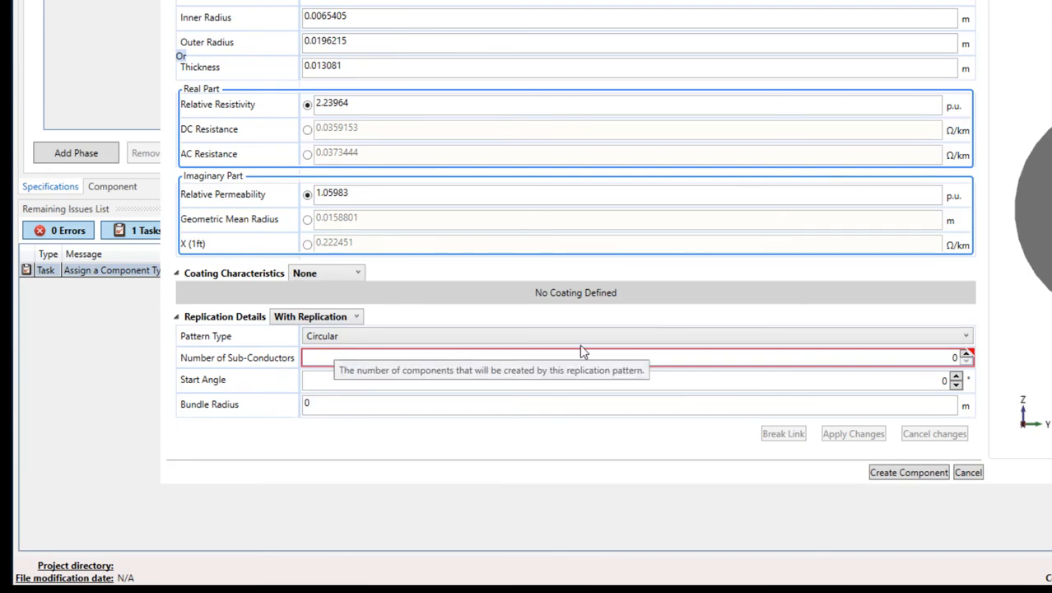
{"action": "double_click", "coordinate": [967, 356]}
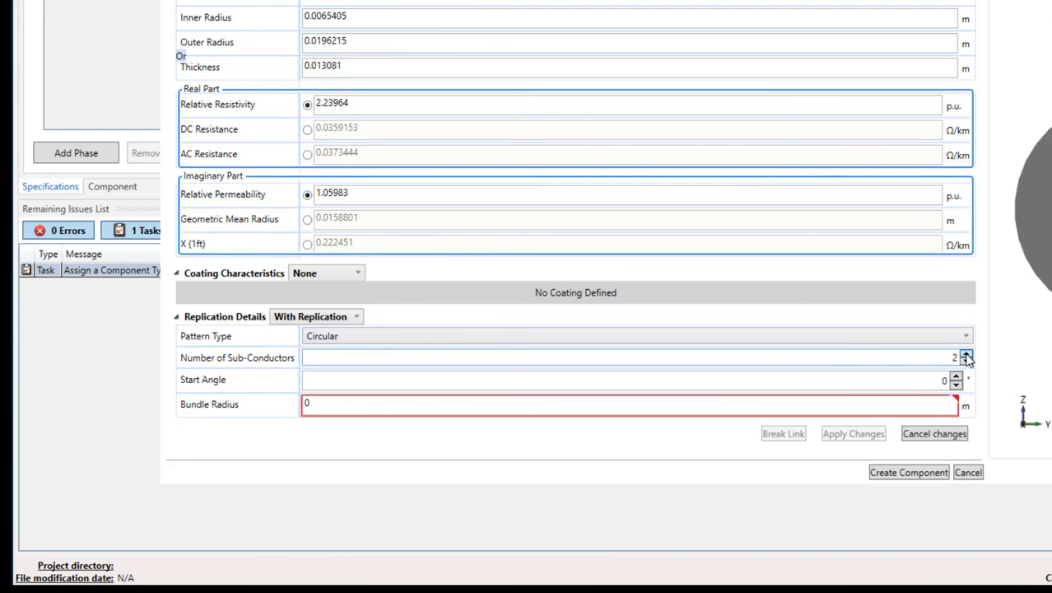
{"action": "left_click", "coordinate": [967, 354]}
{"action": "double_click", "coordinate": [945, 379]}
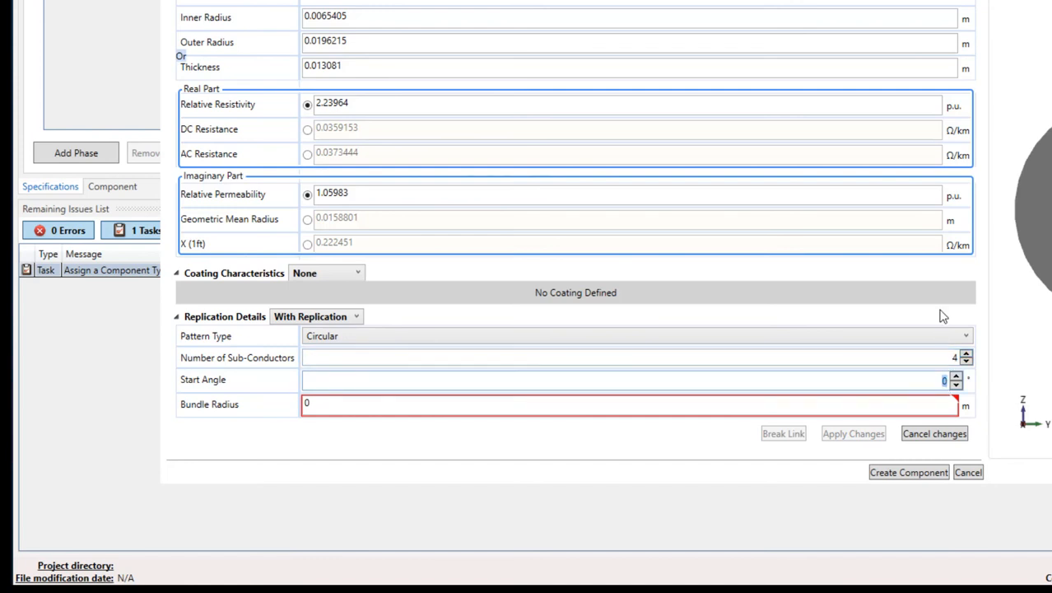
{"action": "type", "text": "45"}
{"action": "double_click", "coordinate": [938, 409]}
{"action": "type", "text": "0.3182"}
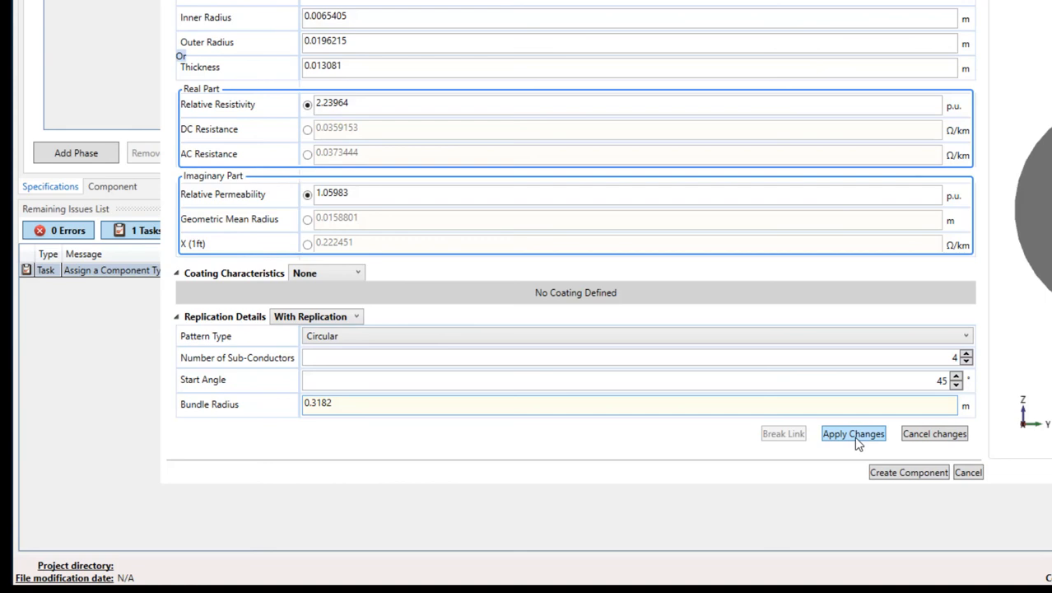
{"action": "left_click", "coordinate": [853, 433]}
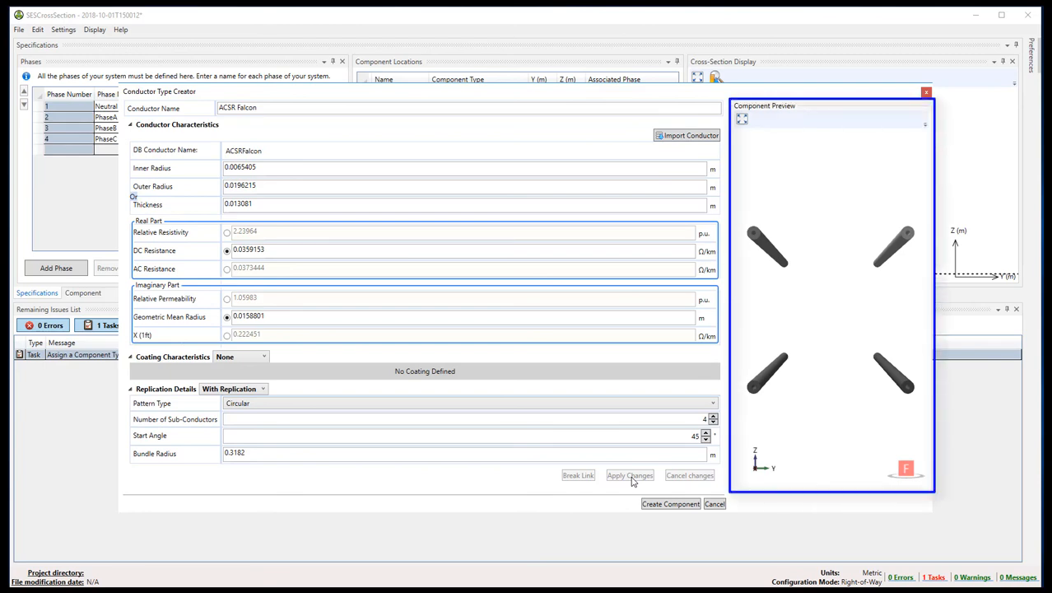
{"action": "left_click", "coordinate": [669, 504]}
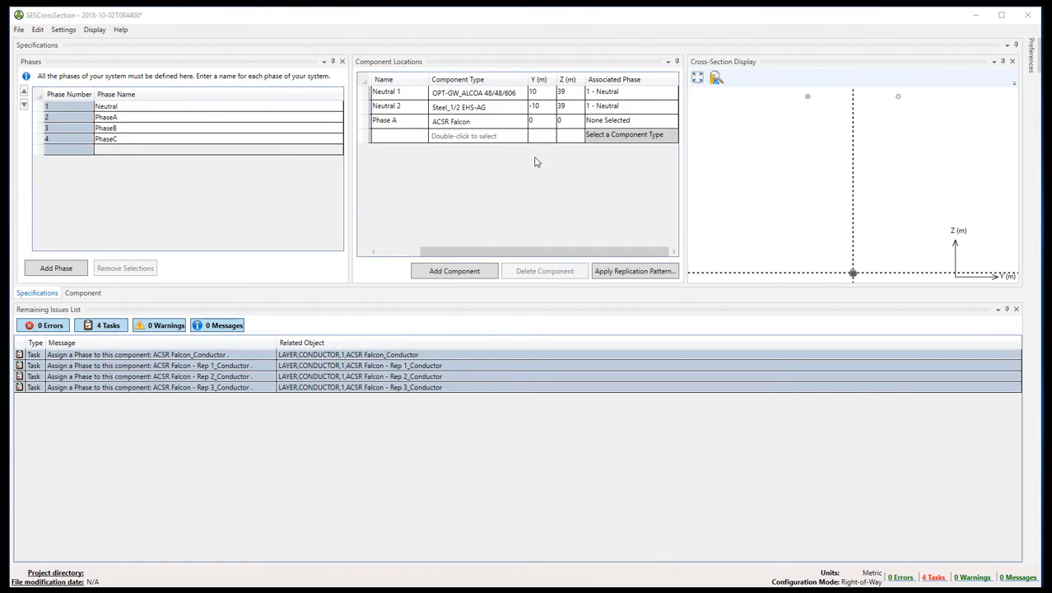
- Position the Phase A component at Y = 13.6 m and Z = 28.5 m
{"action": "left_click", "coordinate": [538, 123]}
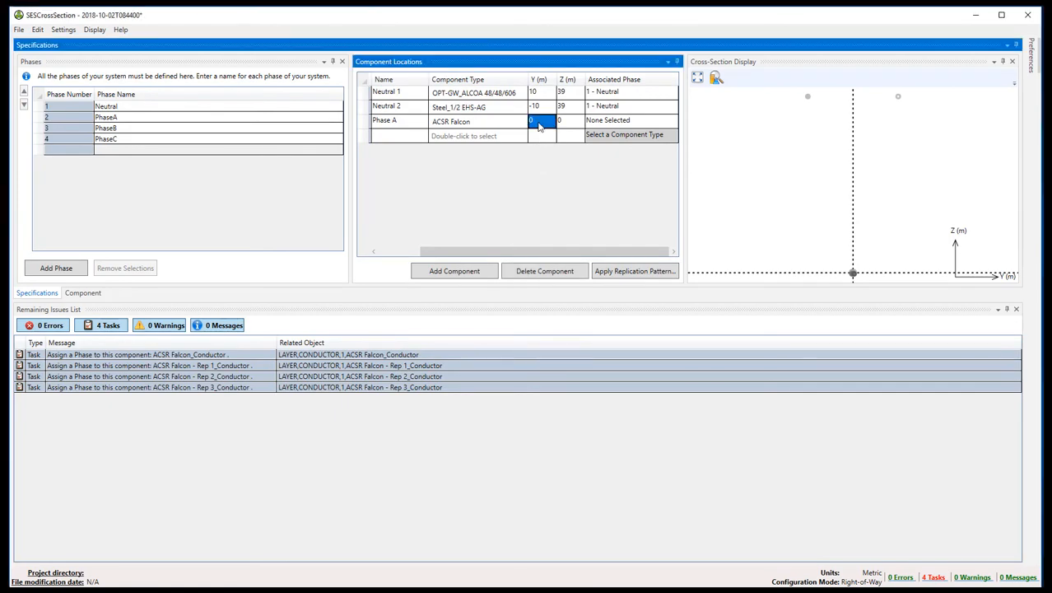
{"action": "type", "text": "13.6"}
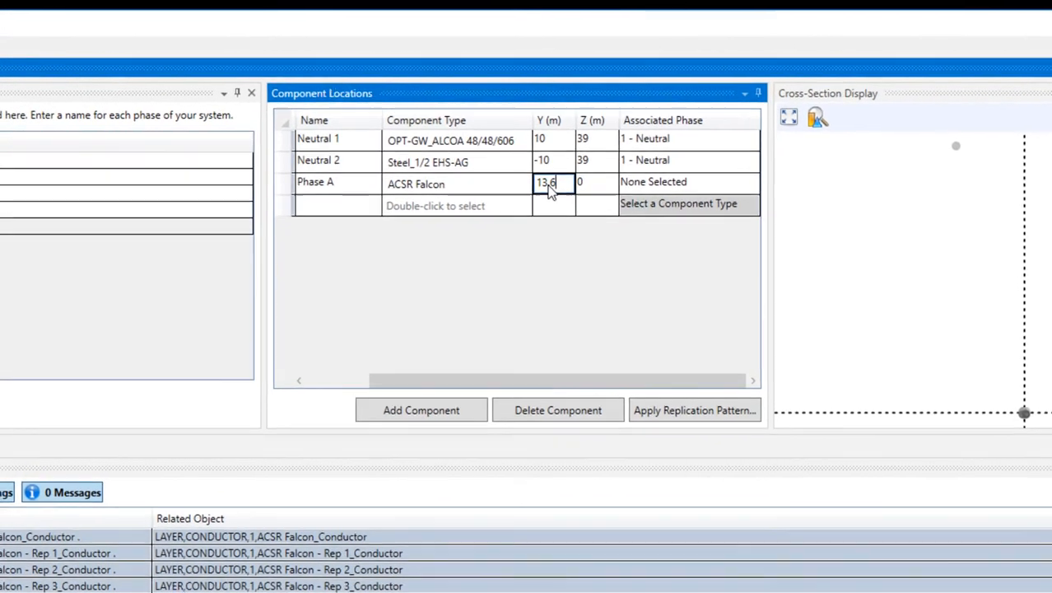
{"action": "key", "text": "Return"}
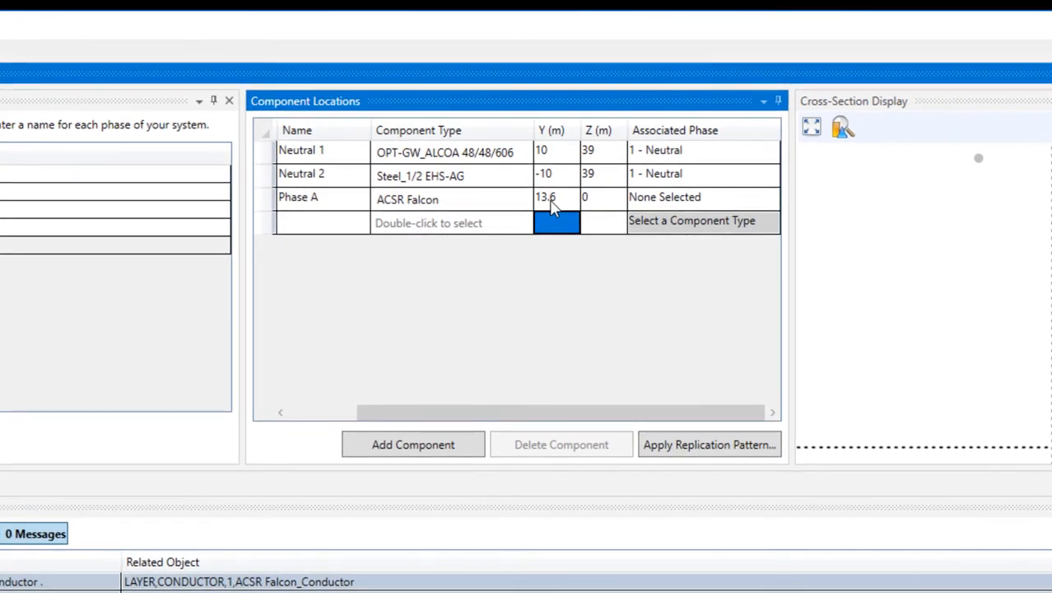
{"action": "key", "text": "Tab"}
{"action": "key", "text": "Up"}
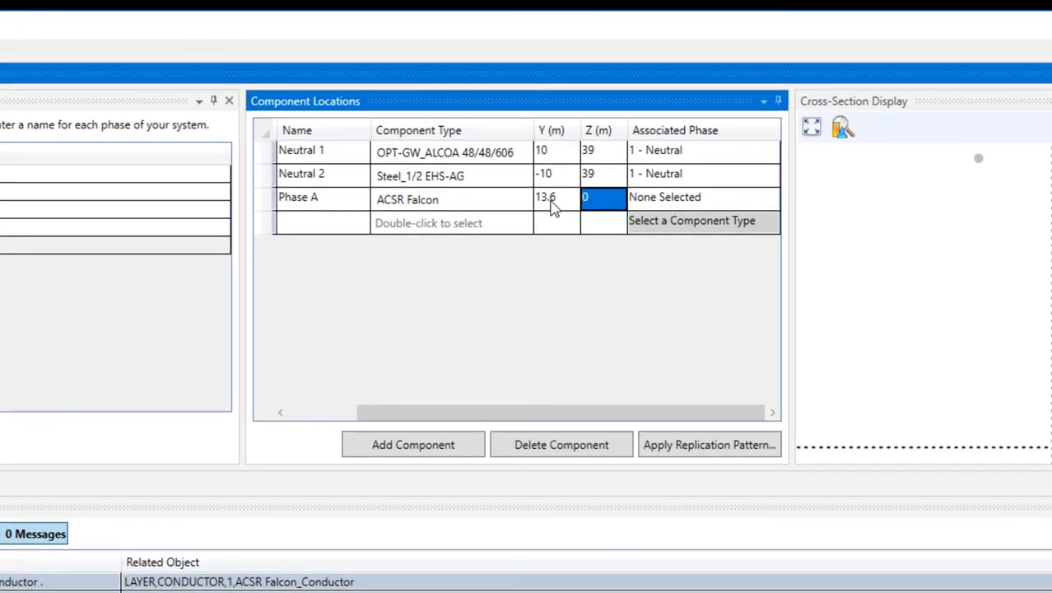
{"action": "type", "text": "28.5"}
{"action": "key", "text": "Return"}
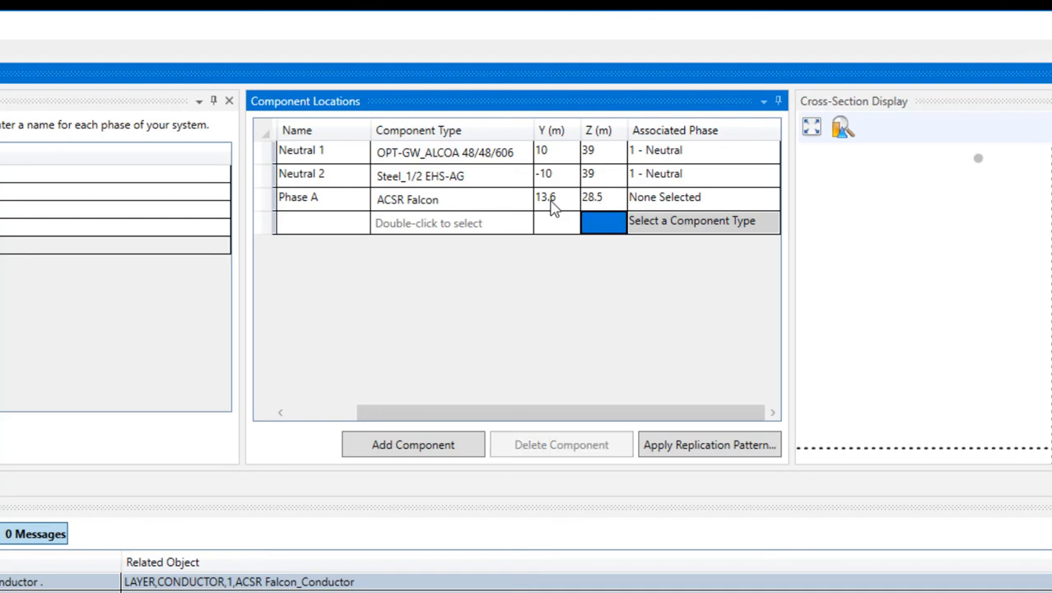
- Associate the Phase A component with phase 2 - PhaseA
{"action": "key", "text": "Tab"}
{"action": "key", "text": "Up"}
{"action": "left_click", "coordinate": [649, 204]}
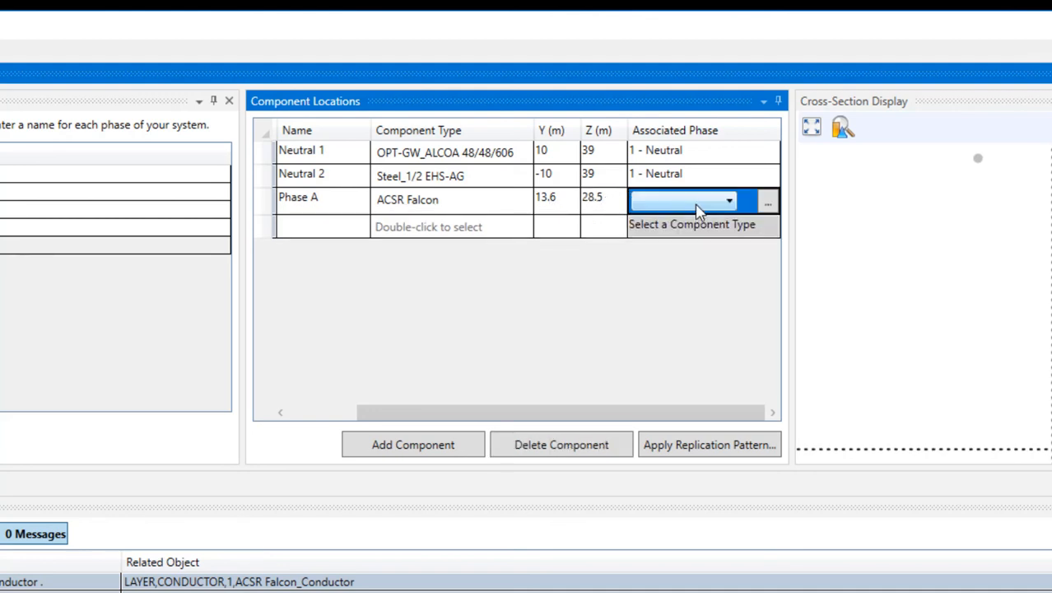
{"action": "left_click", "coordinate": [729, 200]}
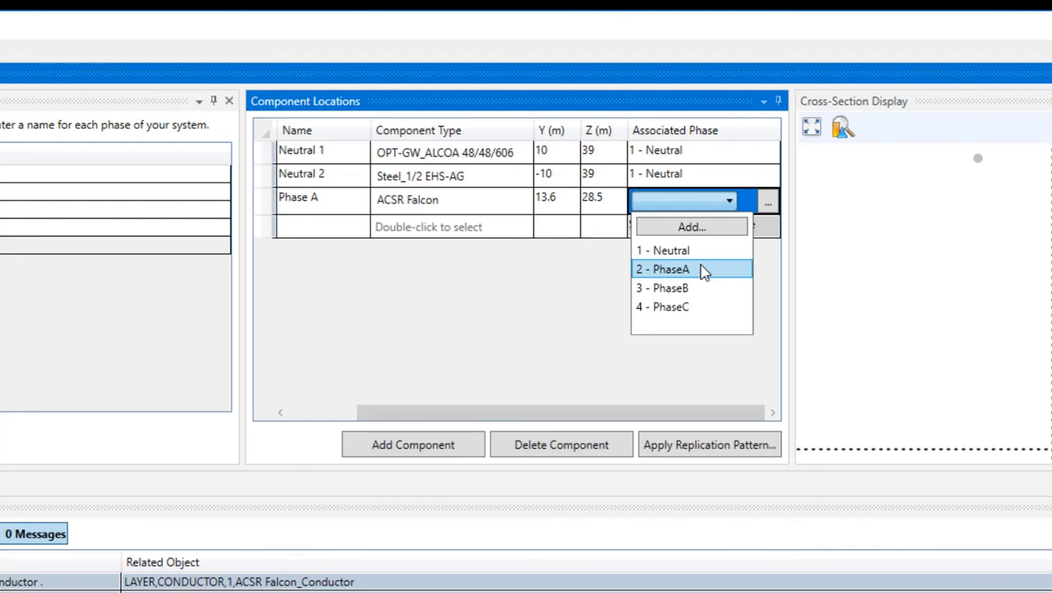
{"action": "left_click", "coordinate": [704, 272]}
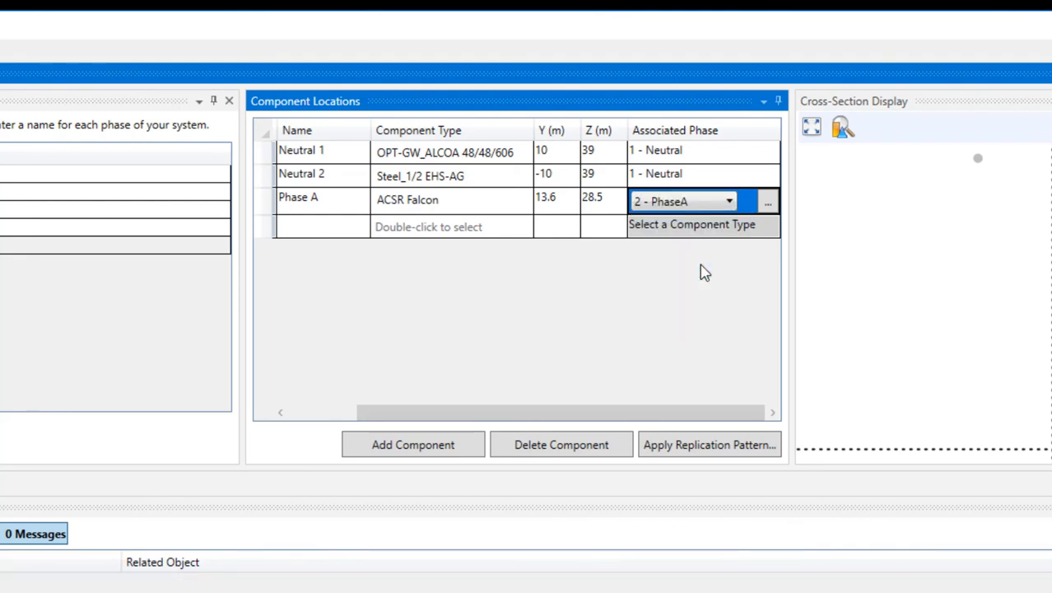
- Add a component named Phase B and assign it the ACSR Falcon component type
{"action": "left_click", "coordinate": [421, 451]}
{"action": "left_click", "coordinate": [344, 230]}
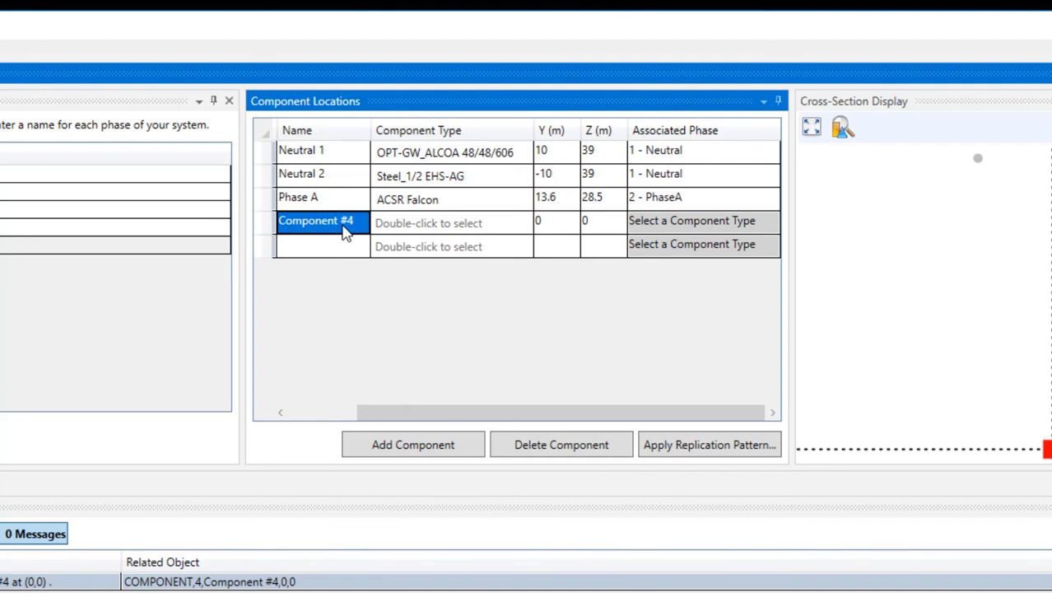
{"action": "type", "text": "Phase B"}
{"action": "key", "text": "Tab"}
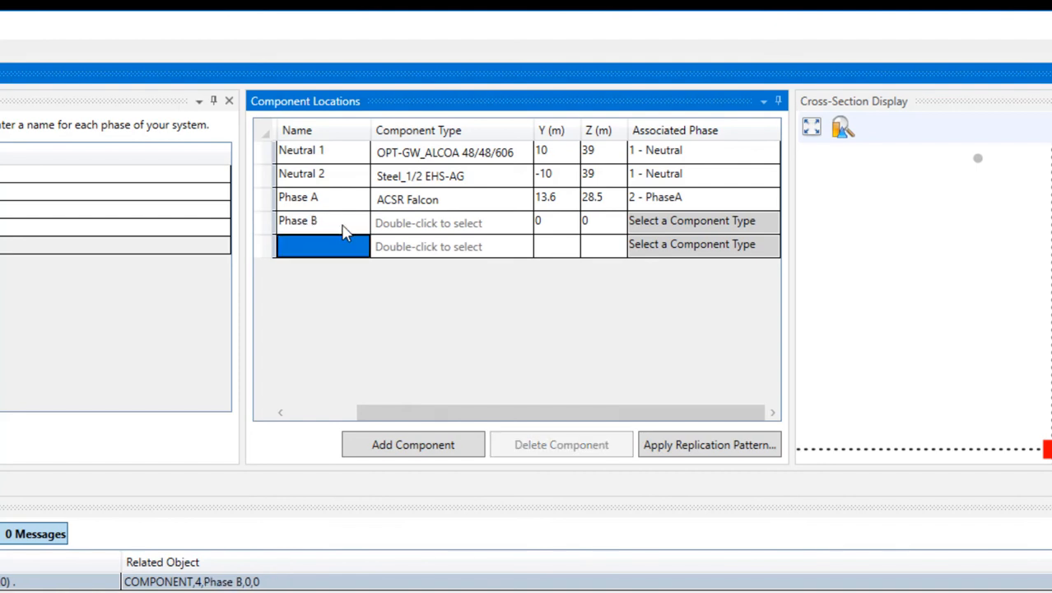
{"action": "double_click", "coordinate": [493, 226]}
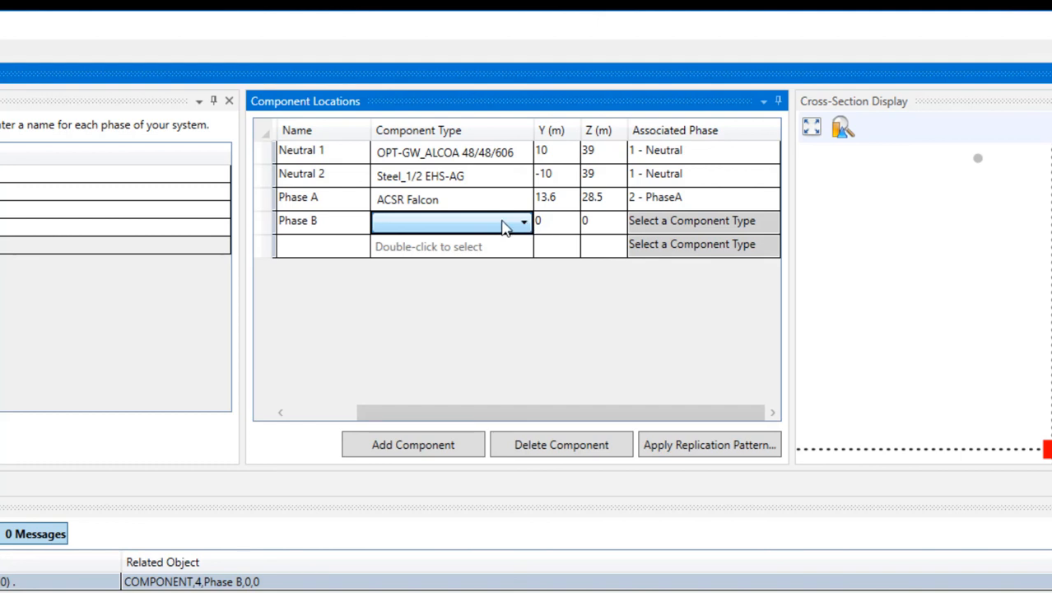
{"action": "left_click", "coordinate": [524, 224]}
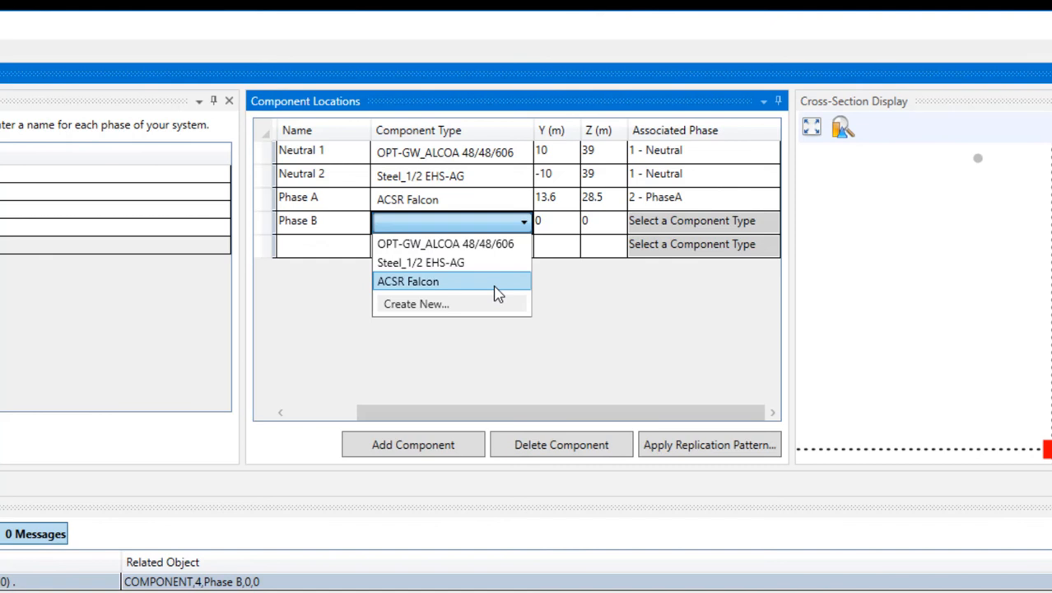
{"action": "left_click", "coordinate": [497, 292]}
- Set the Phase B component's Z coordinate to 27.6 m and associate it with 3 - PhaseB
{"action": "left_click", "coordinate": [553, 227]}
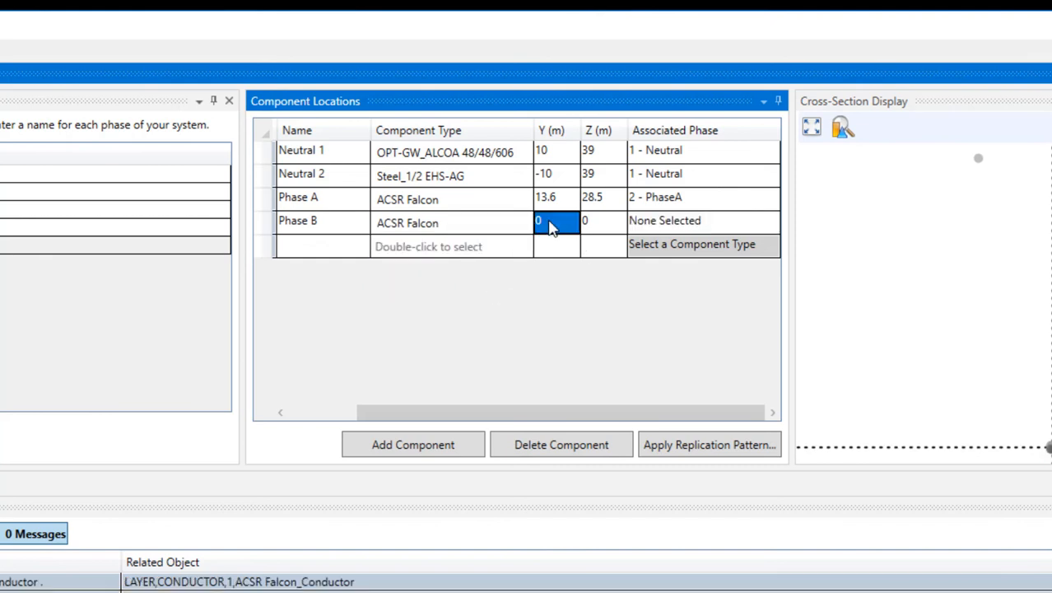
{"action": "left_click", "coordinate": [603, 227]}
{"action": "type", "text": "27.6"}
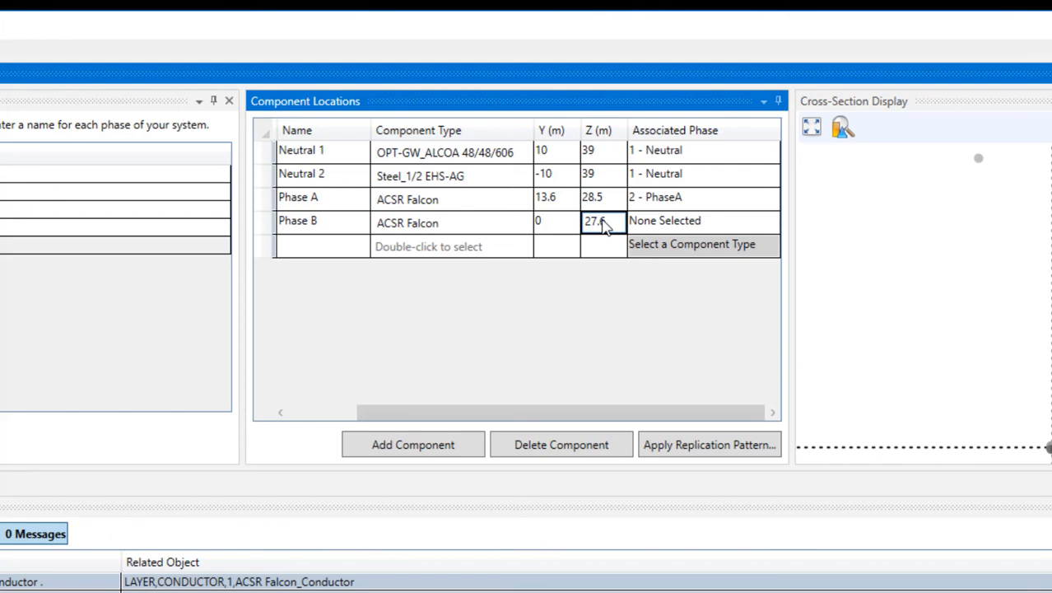
{"action": "key", "text": "Return"}
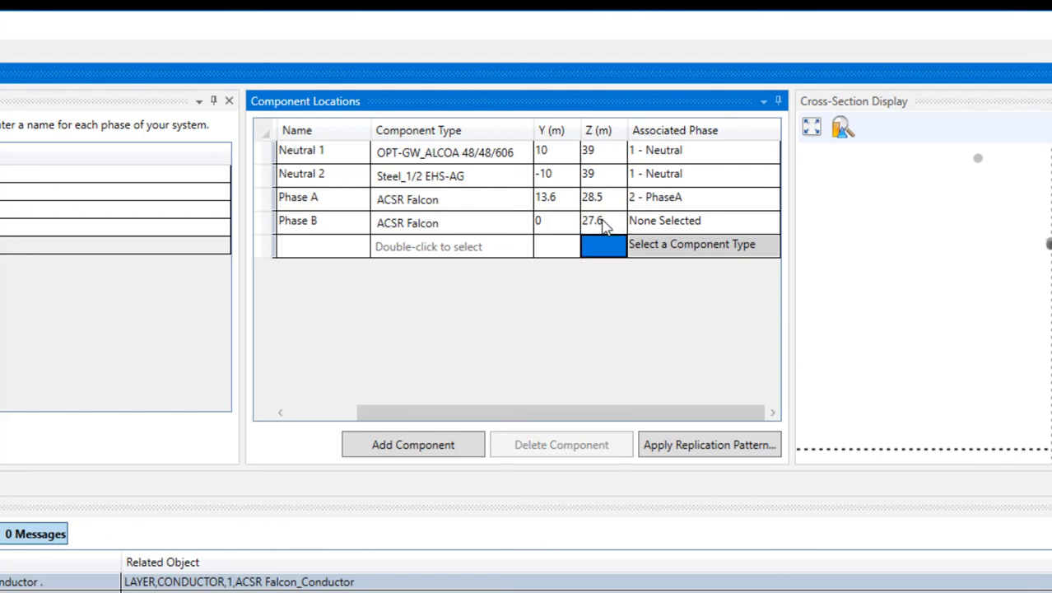
{"action": "left_click", "coordinate": [705, 227]}
{"action": "left_click", "coordinate": [719, 226]}
{"action": "left_click", "coordinate": [726, 226]}
{"action": "left_click", "coordinate": [685, 320]}
- Add a component named Phase C and assign it the ACSR Falcon component type
{"action": "left_click", "coordinate": [324, 251]}
{"action": "type", "text": "Phase C"}
{"action": "double_click", "coordinate": [423, 247]}
- Position the Phase C component at Y = -13.6 m and Z = 28.5 m
{"action": "left_click", "coordinate": [558, 246]}
{"action": "type", "text": "-13.6"}
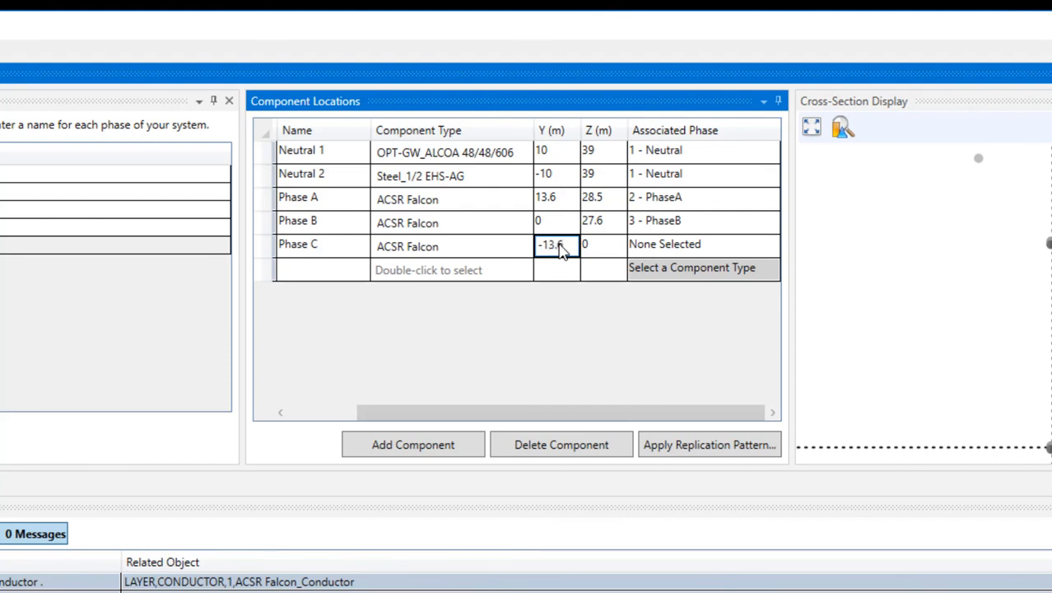
{"action": "key", "text": "Tab"}
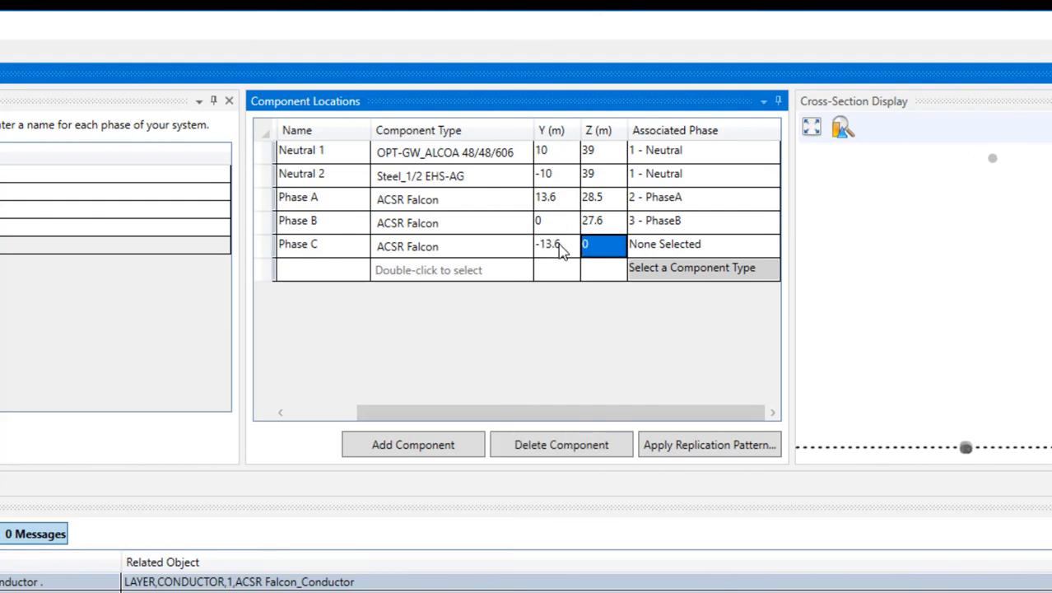
{"action": "type", "text": "28.5"}
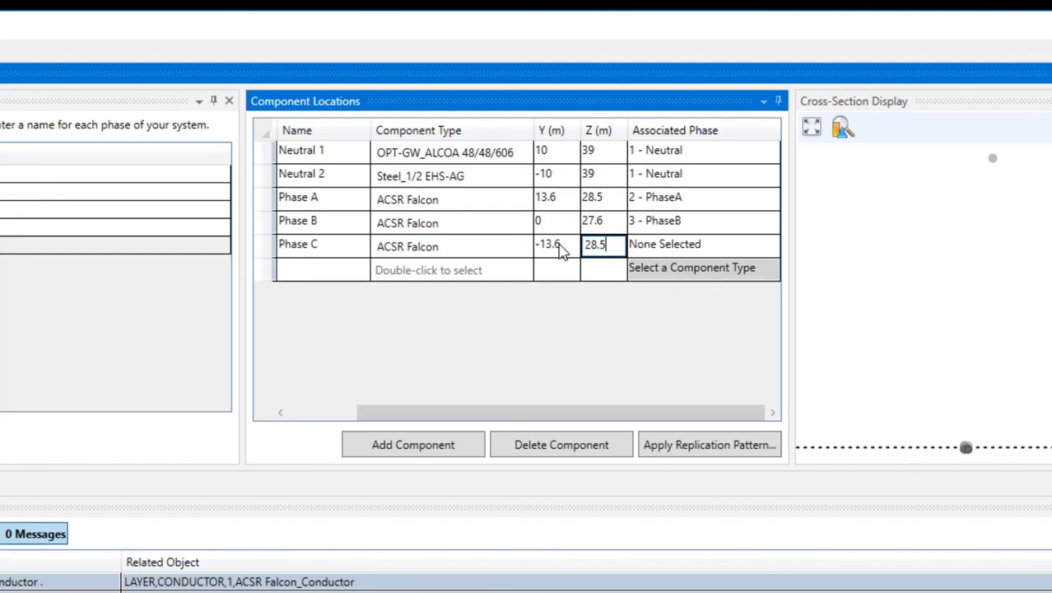
{"action": "key", "text": "Return"}
- Associate the Phase C component with phase 4 - PhaseC
{"action": "key", "text": "Tab"}
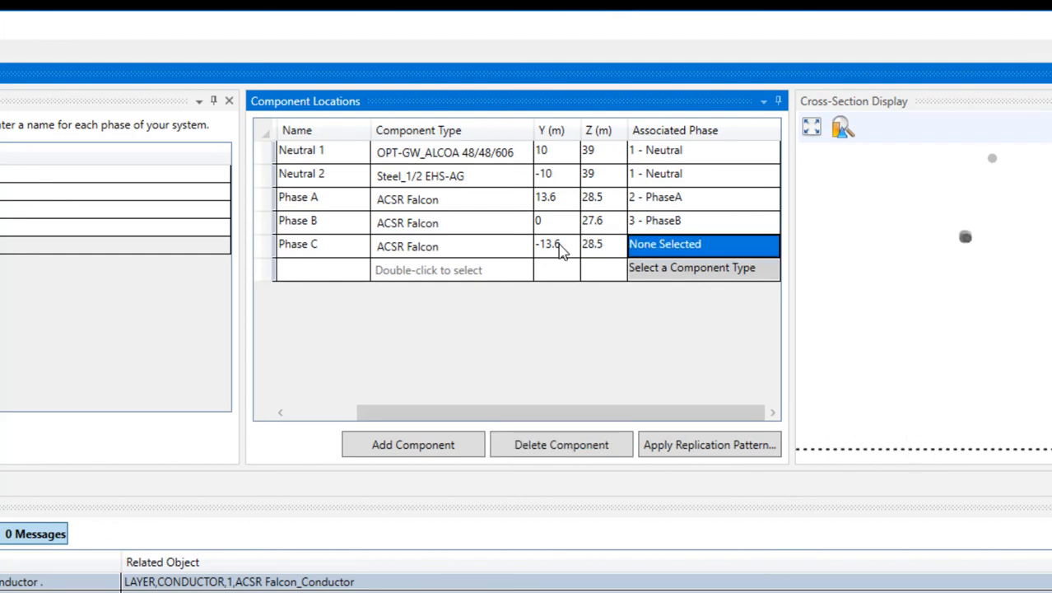
{"action": "left_click", "coordinate": [708, 244]}
{"action": "left_click", "coordinate": [714, 246]}
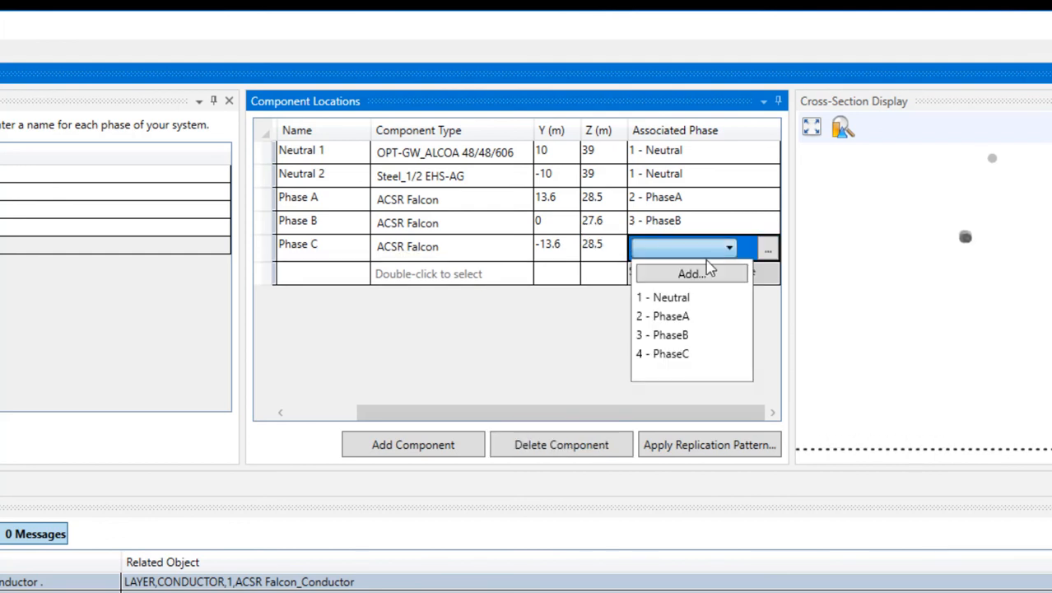
{"action": "left_click", "coordinate": [674, 354]}
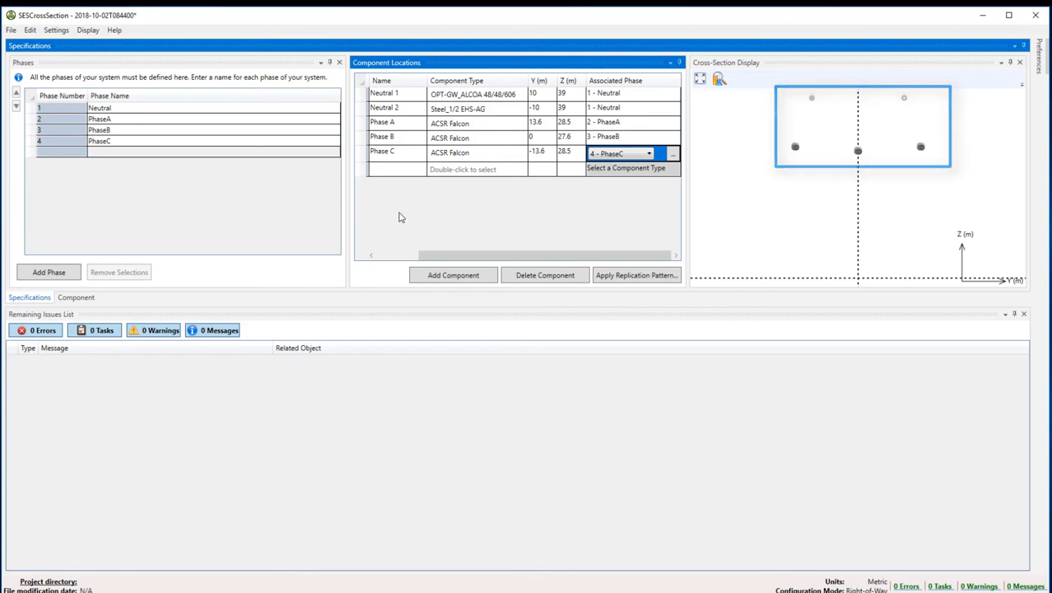
{"action": "left_click", "coordinate": [10, 30]}
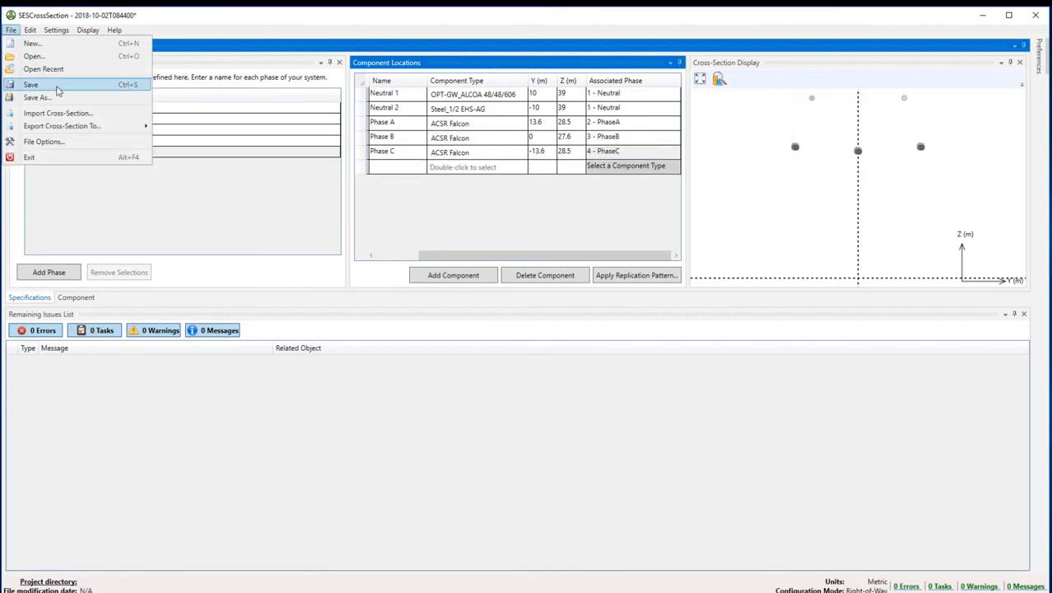
{"action": "left_click", "coordinate": [11, 31]}
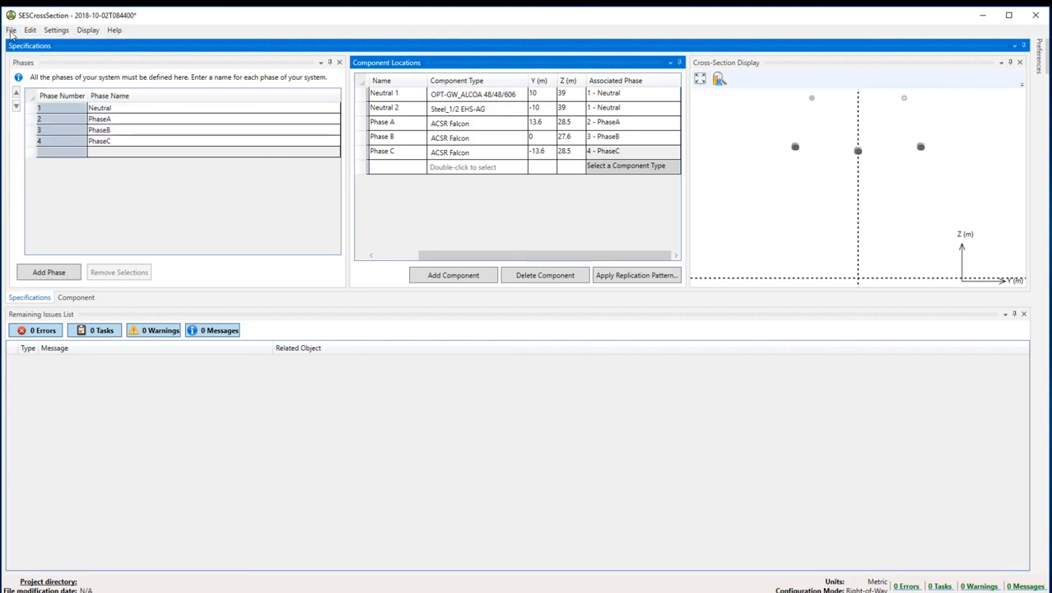